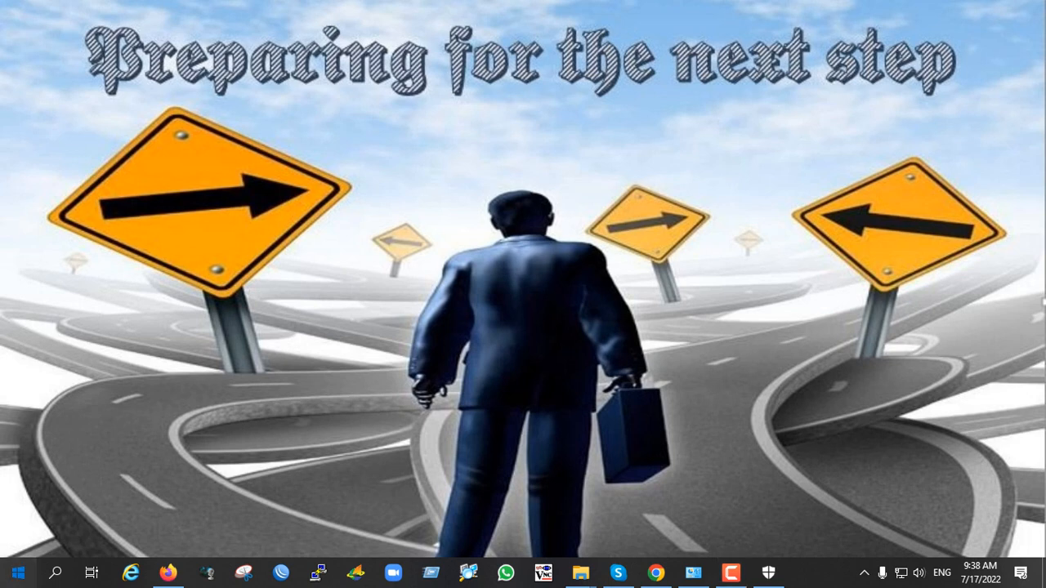
pyautogui.click(18, 573)
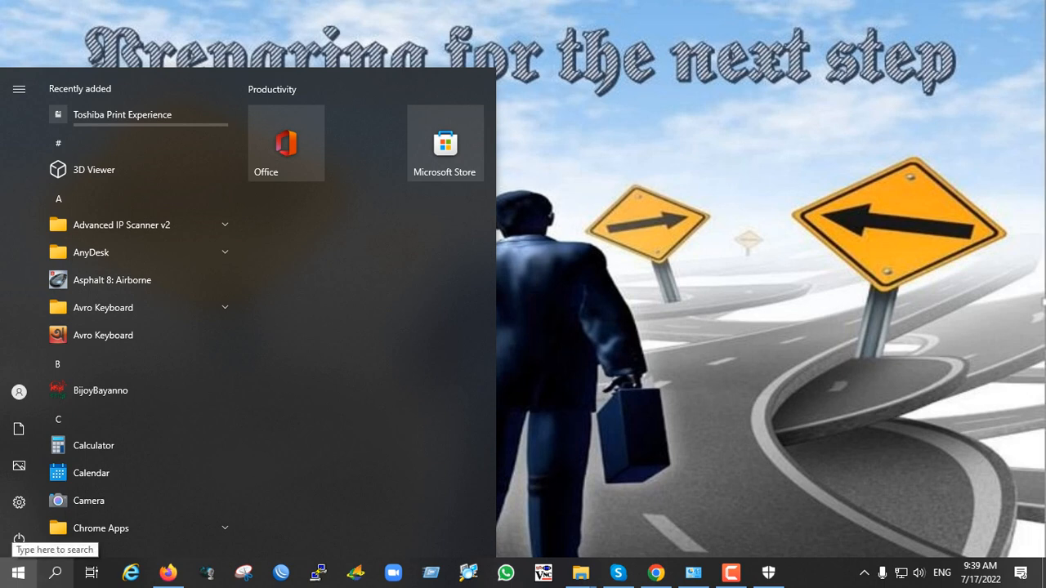
pyautogui.press('Escape')
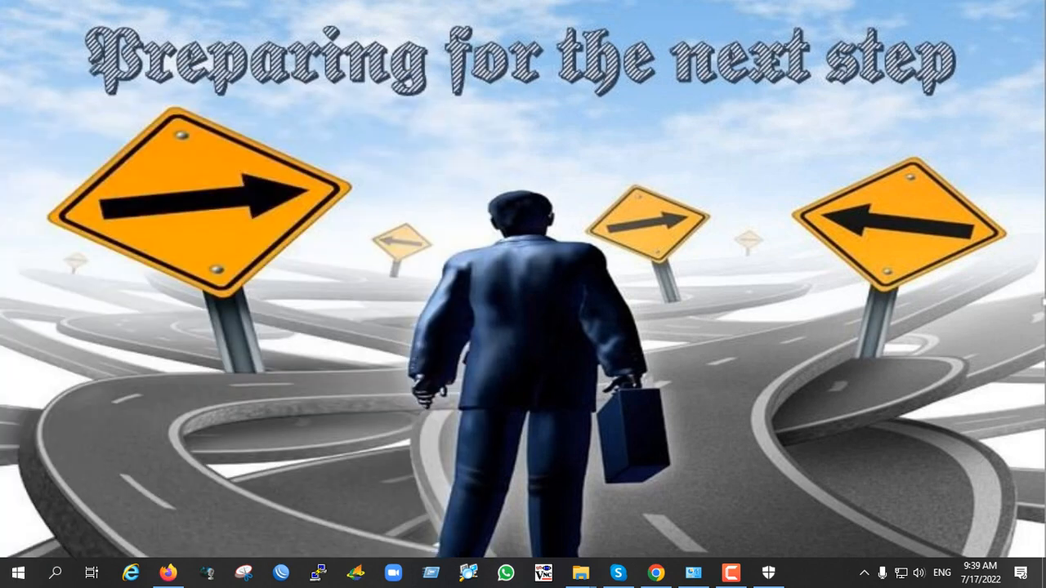
pyautogui.rightClick(732, 158)
pyautogui.click(768, 205)
# - Open the Microsoft.Office.2016-2019x64.v2019.08 folder in the Office Application folder
pyautogui.moveTo(580, 572)
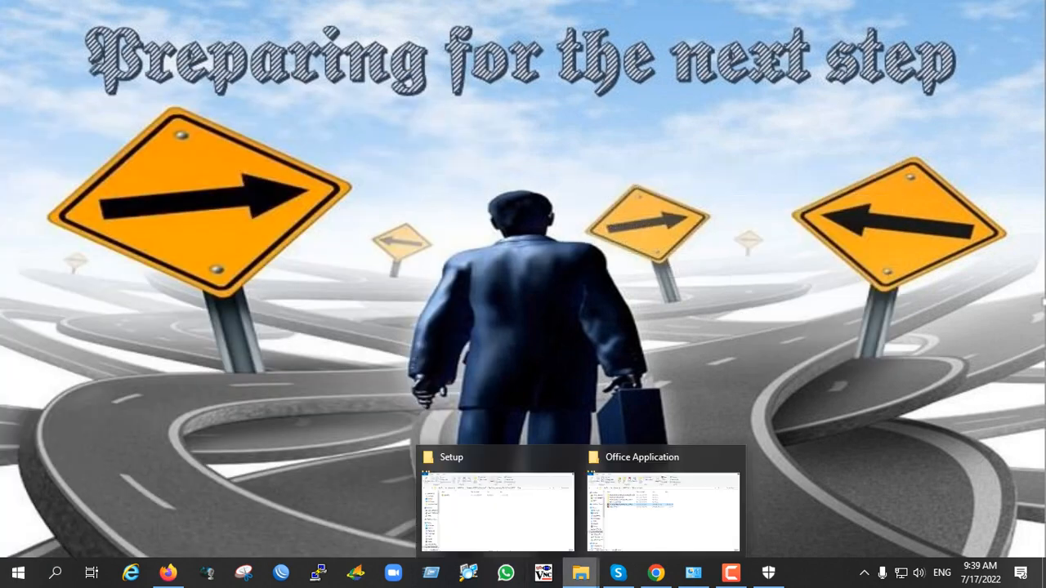
pyautogui.click(662, 507)
pyautogui.click(183, 251)
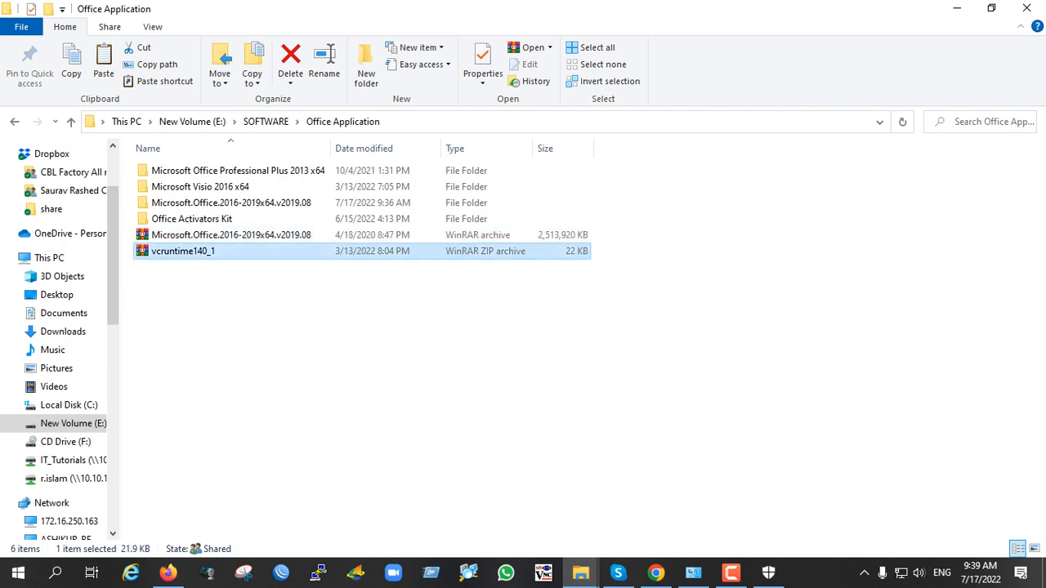
pyautogui.click(231, 203)
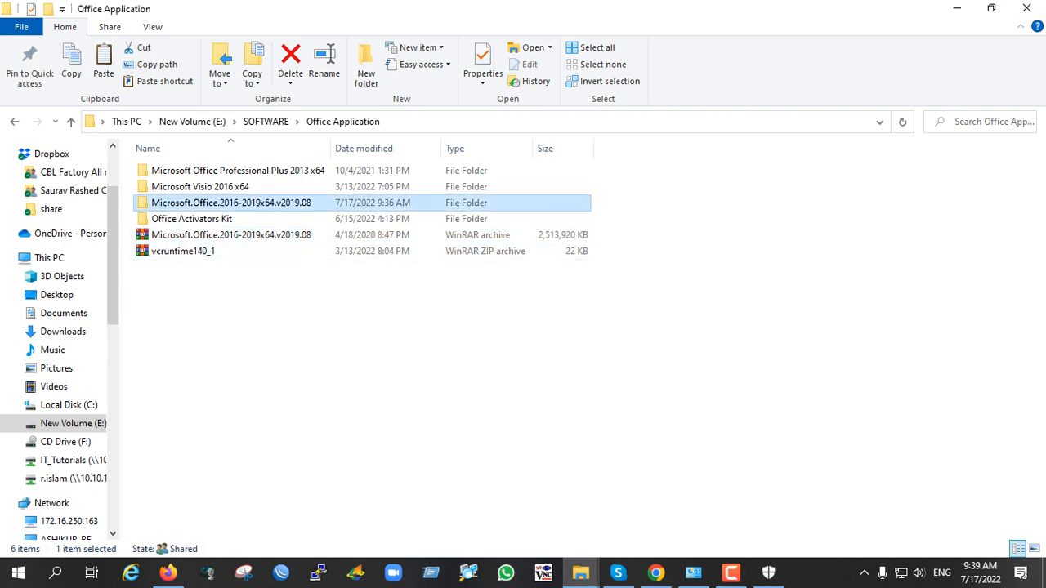
pyautogui.doubleClick(231, 202)
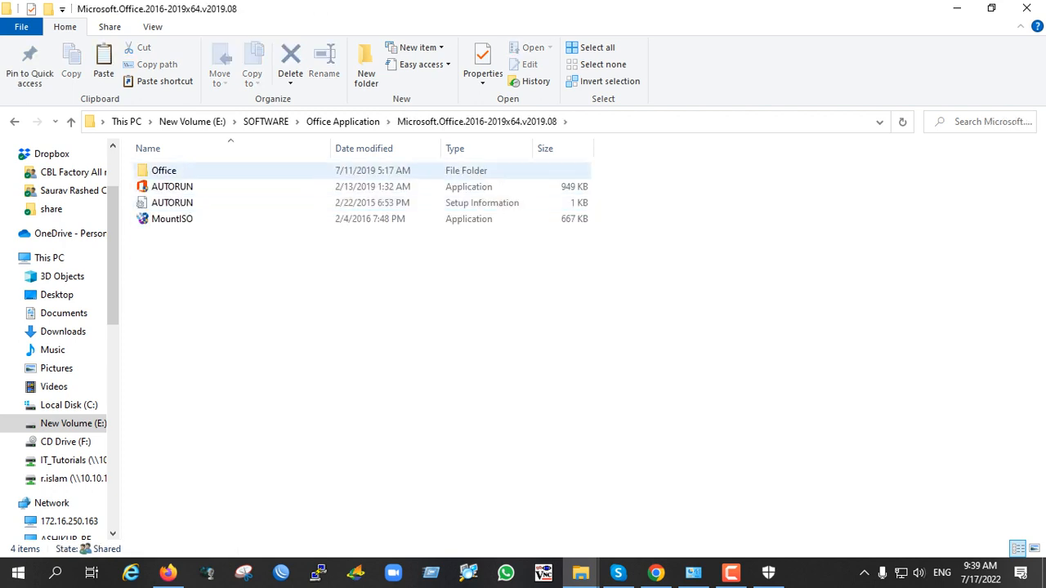
# - Run the AUTORUN application as administrator
pyautogui.rightClick(216, 188)
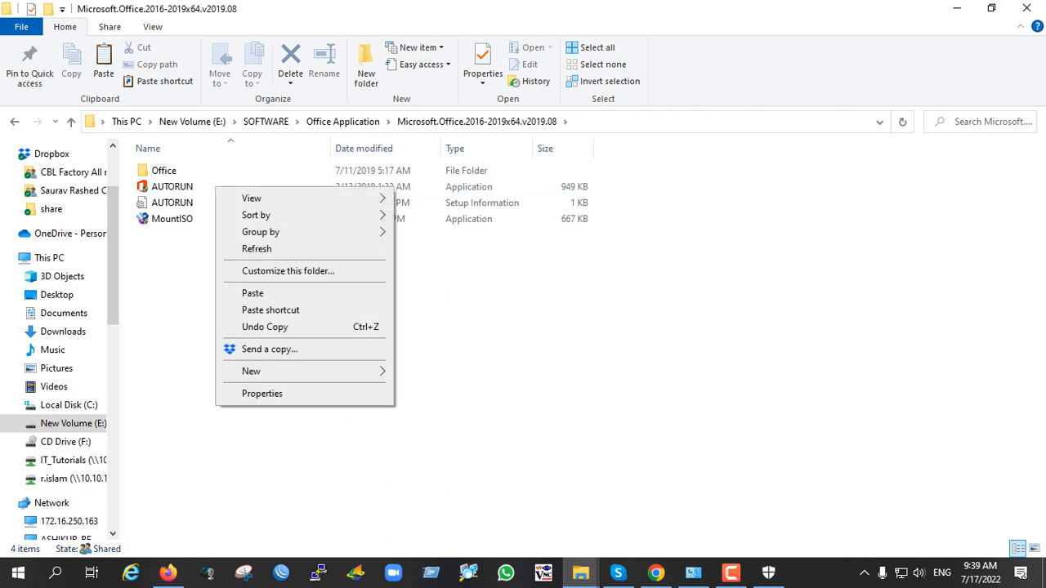
pyautogui.click(174, 187)
pyautogui.rightClick(179, 186)
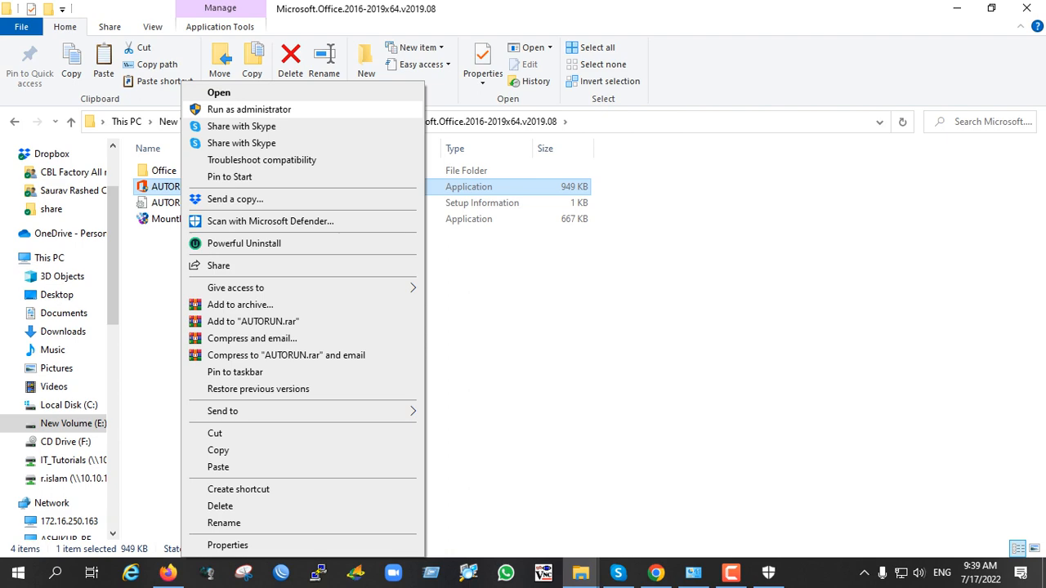
pyautogui.click(245, 109)
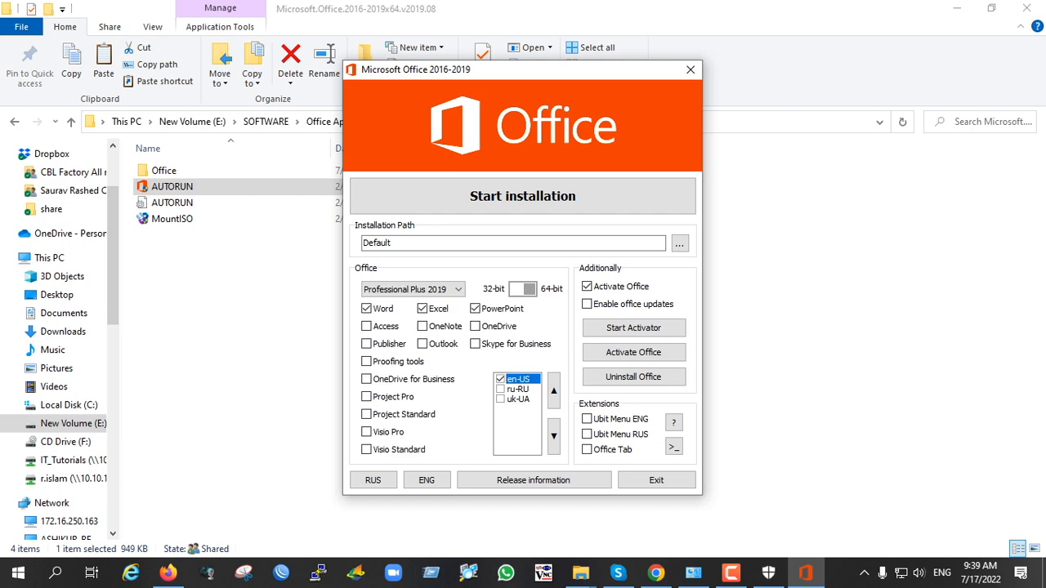
# - Set the Office edition to Professional Plus 2016 with only Outlook selected, and start the installation
pyautogui.moveTo(490, 70); pyautogui.dragTo(708, 9)
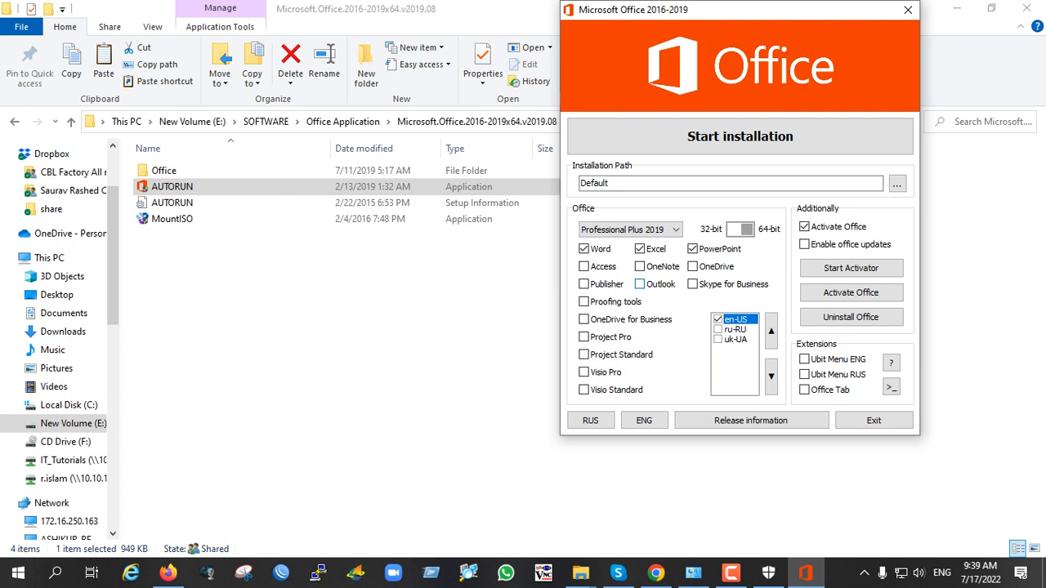
pyautogui.click(629, 229)
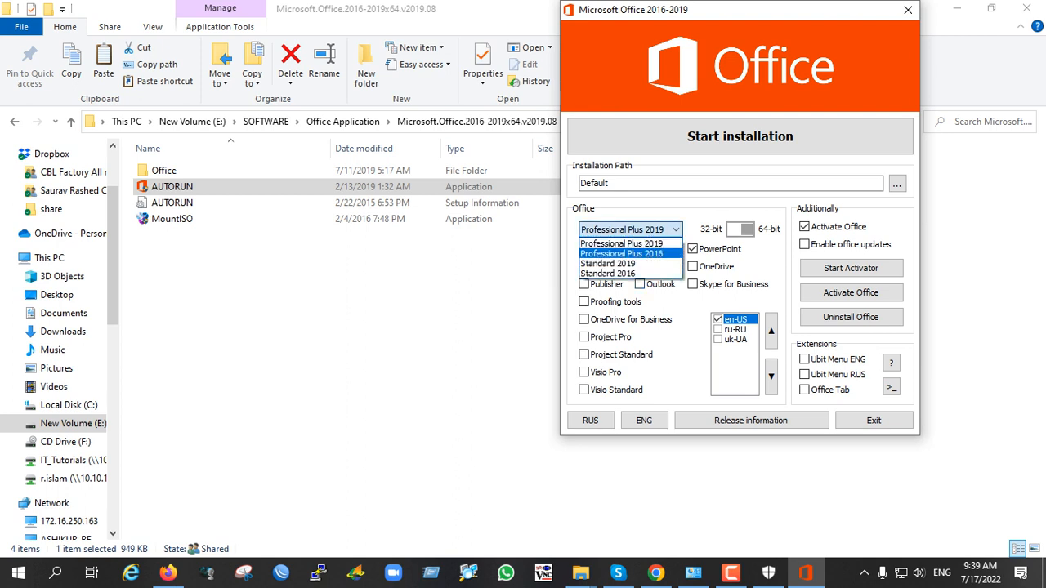
pyautogui.click(620, 253)
pyautogui.click(639, 283)
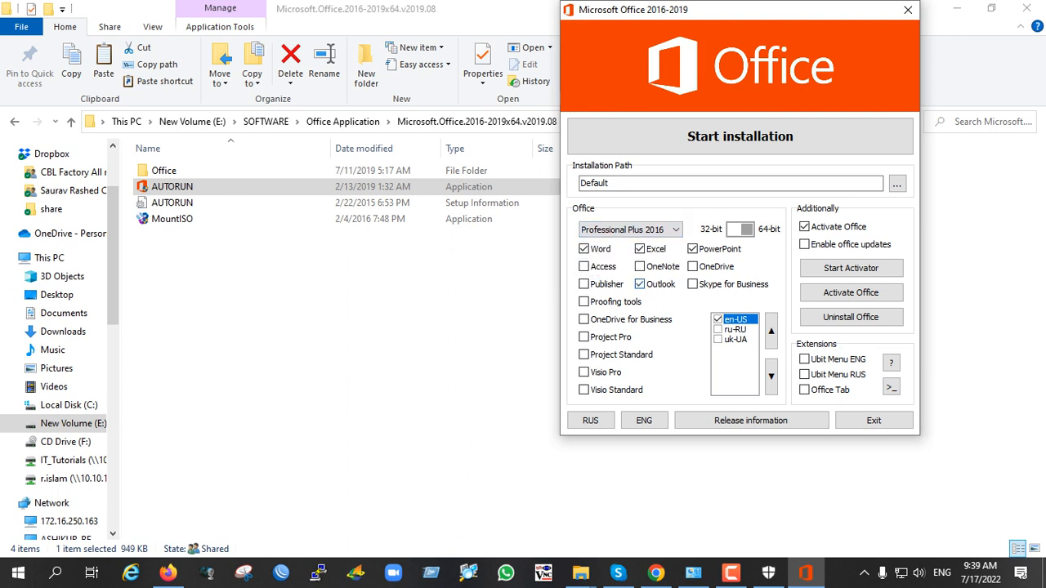
pyautogui.click(583, 249)
pyautogui.click(640, 248)
pyautogui.click(732, 572)
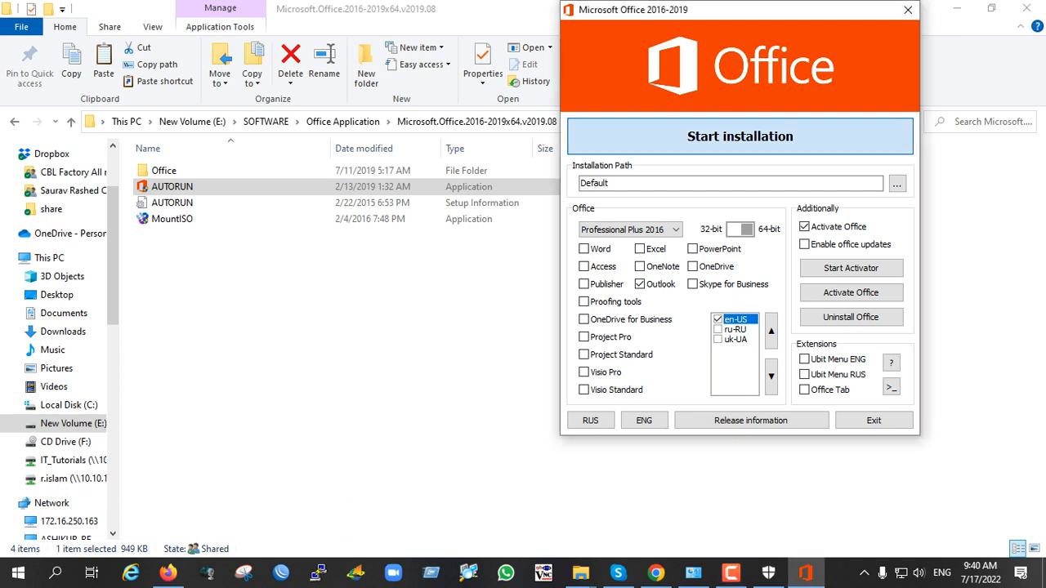
pyautogui.click(739, 136)
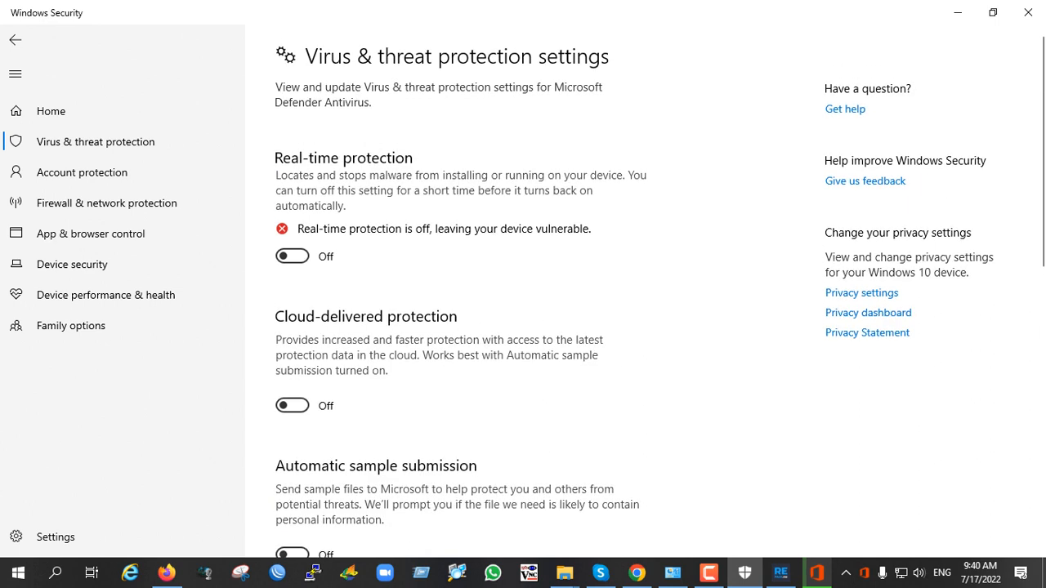
# - Clear all Windows notifications
pyautogui.click(1020, 572)
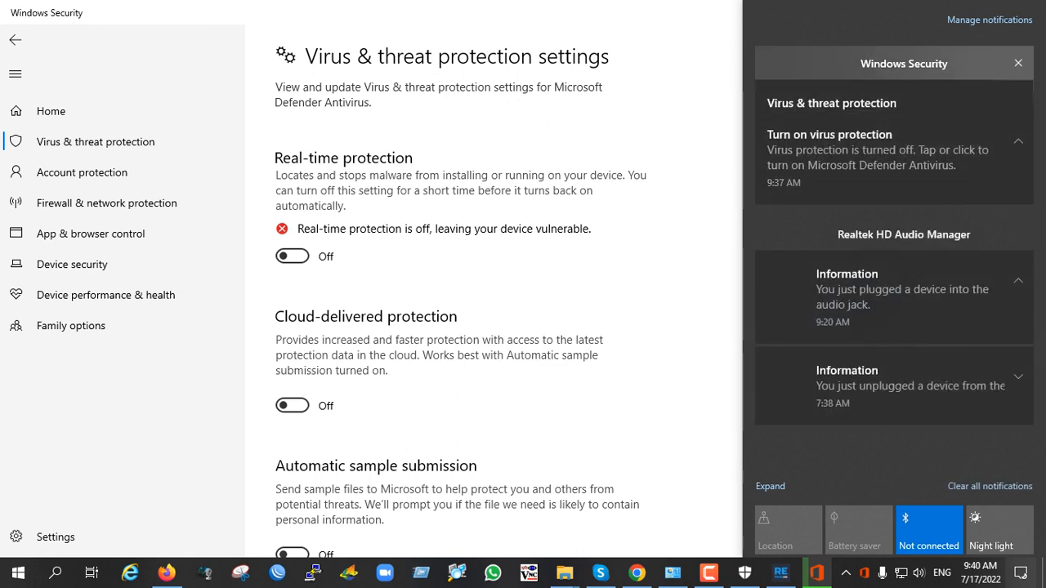
pyautogui.click(989, 486)
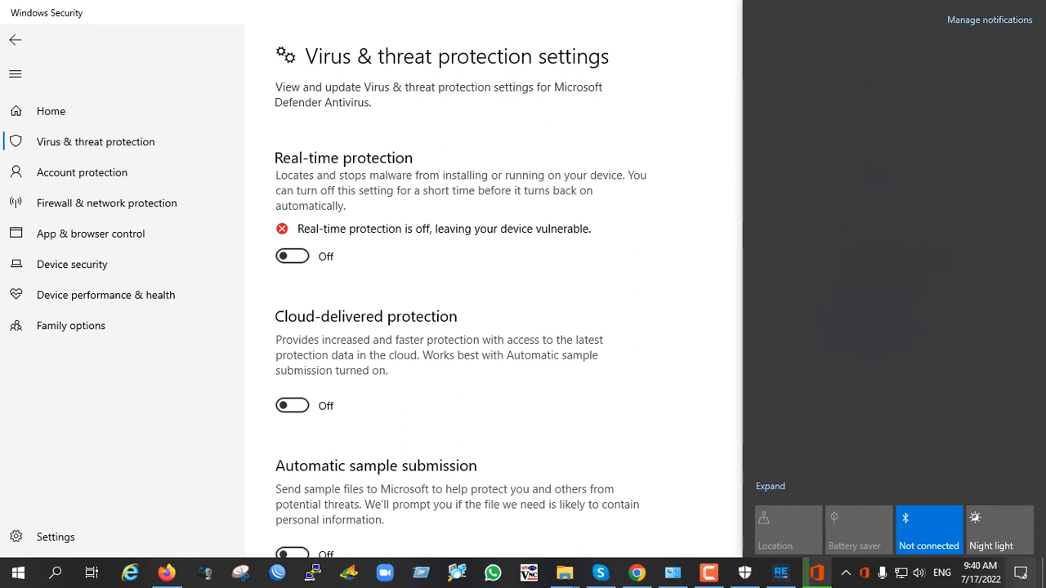
pyautogui.press('Escape')
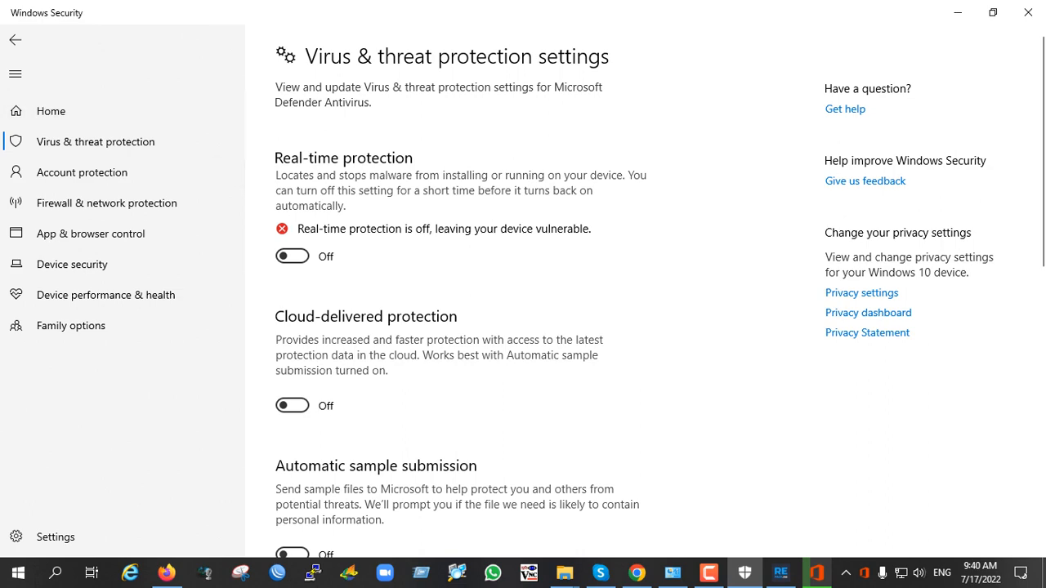
# - Review the real-time, cloud-delivered, sample submission and tamper protection switches in the Virus & threat protection settings
pyautogui.scroll(-8, 523, 294)
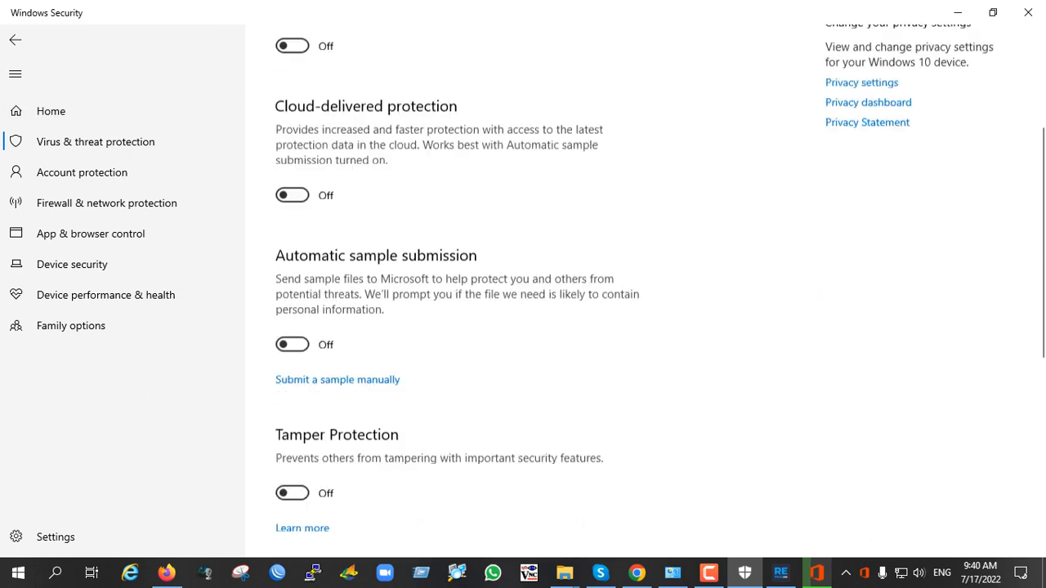
pyautogui.scroll(4, 523, 294)
pyautogui.scroll(4, 523, 294)
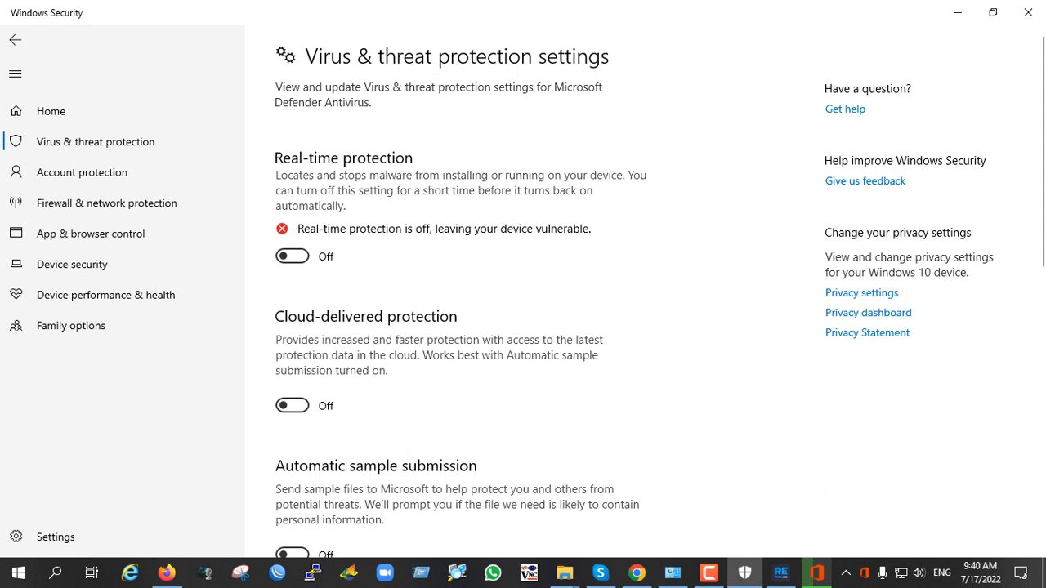
pyautogui.scroll(-3, 523, 294)
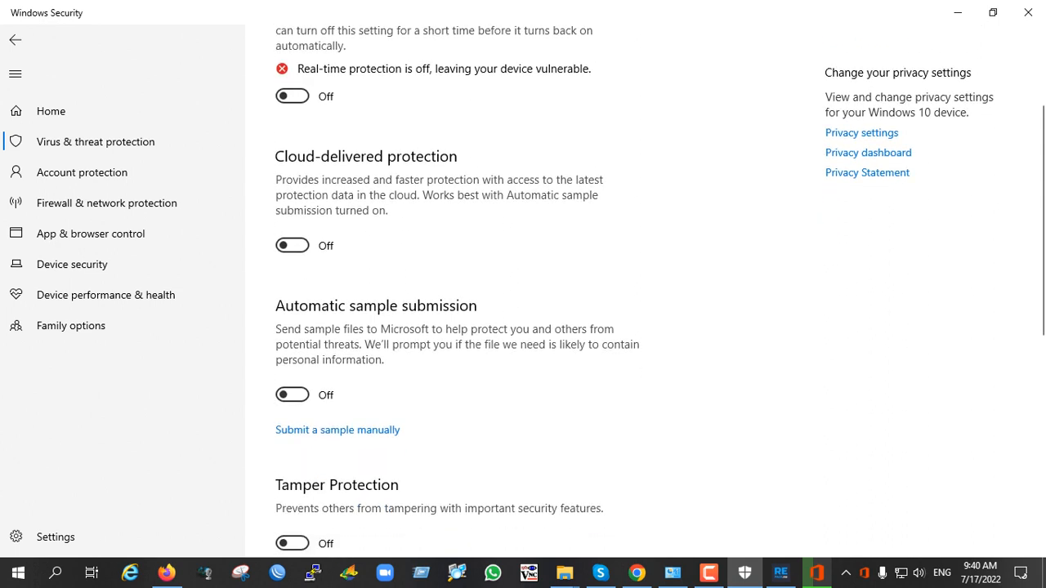
pyautogui.scroll(-3, 523, 294)
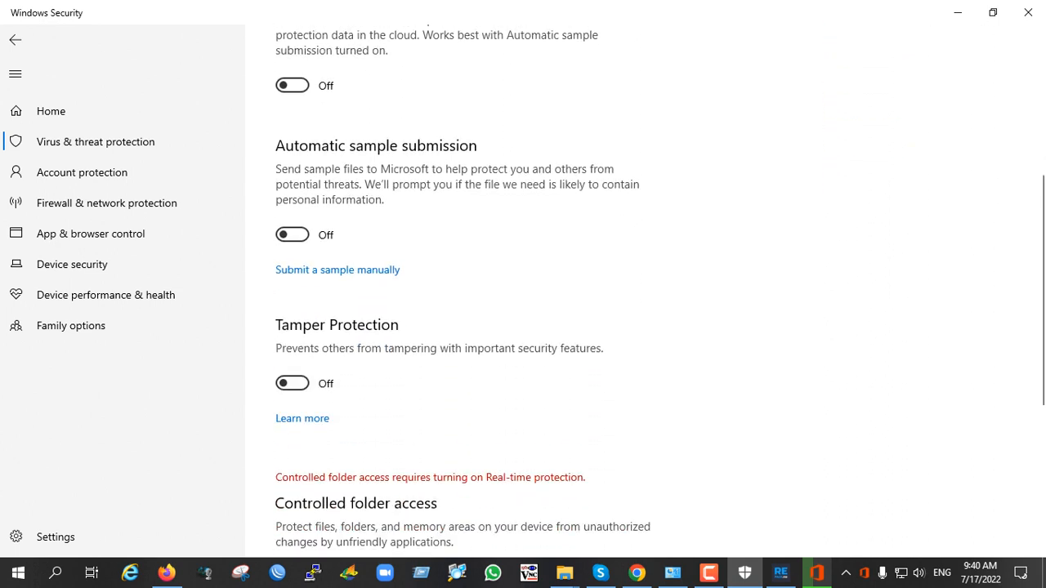
pyautogui.scroll(4, 522, 294)
pyautogui.scroll(-10, 523, 294)
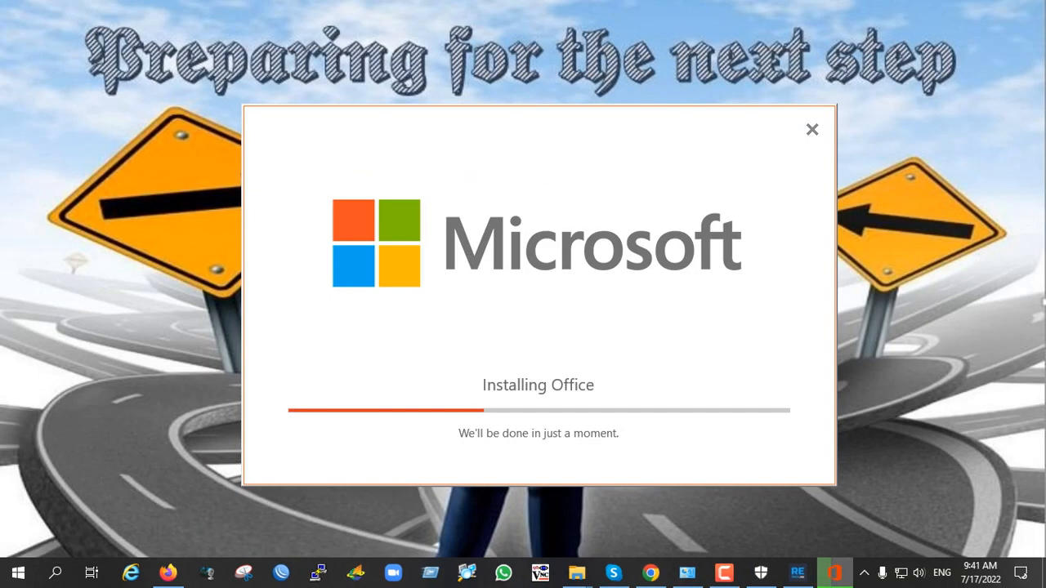
pyautogui.rightClick(906, 67)
pyautogui.click(915, 110)
pyautogui.rightClick(923, 85)
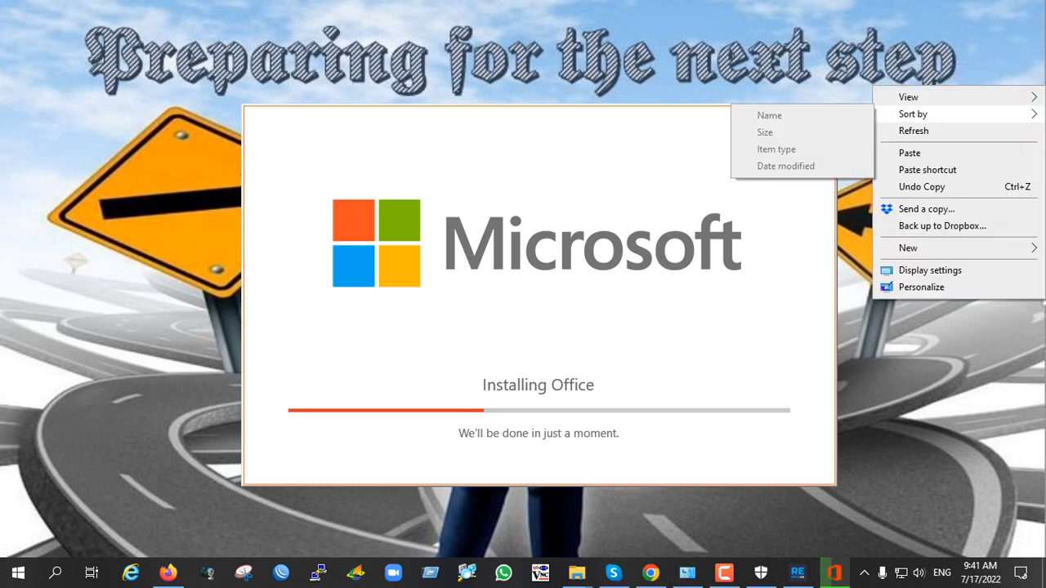
pyautogui.click(930, 131)
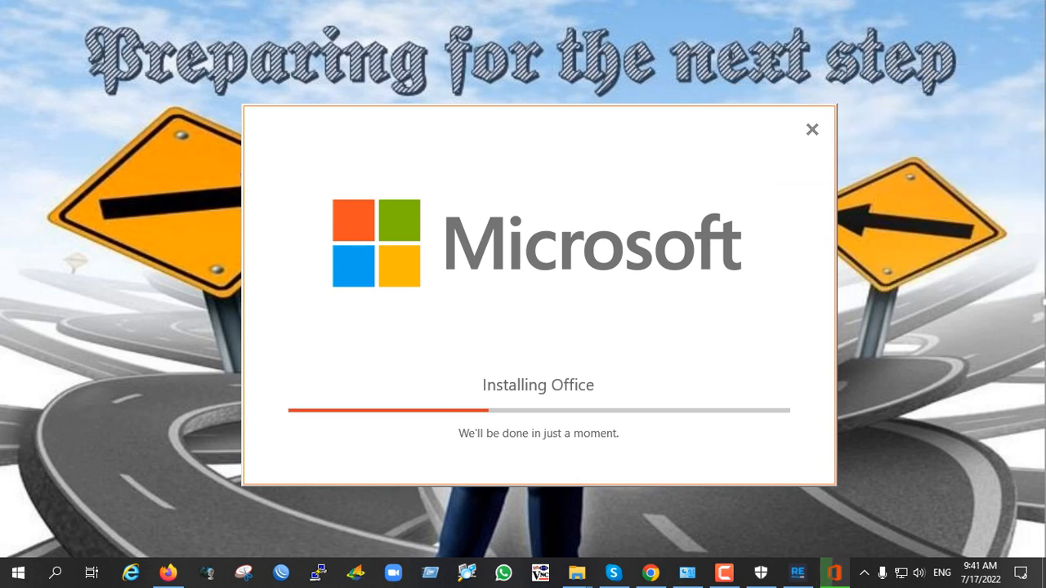
pyautogui.rightClick(870, 134)
pyautogui.click(907, 174)
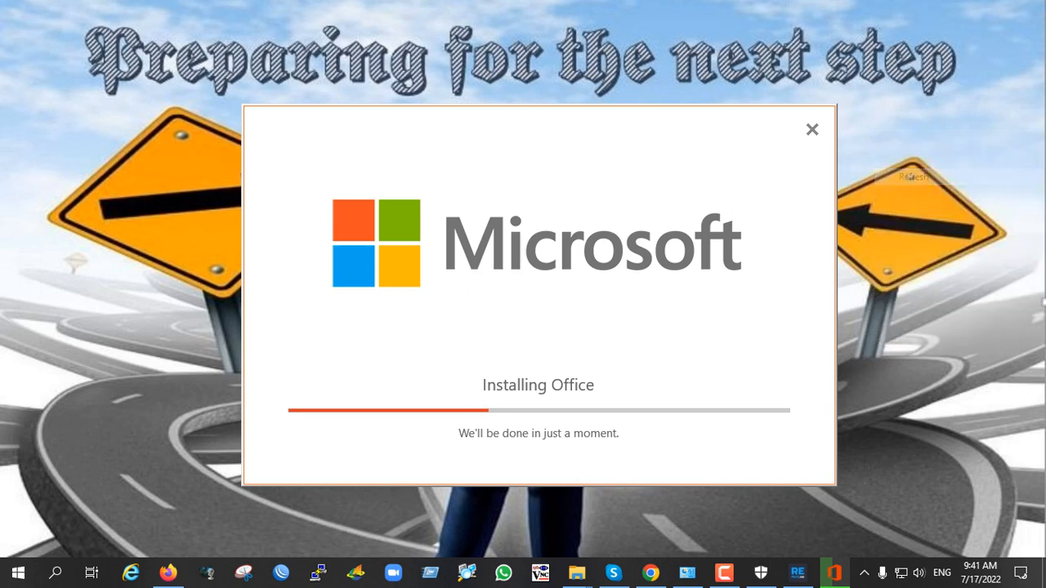
# - Search Windows for "thre" to locate the Virus & threat protection settings
pyautogui.click(55, 573)
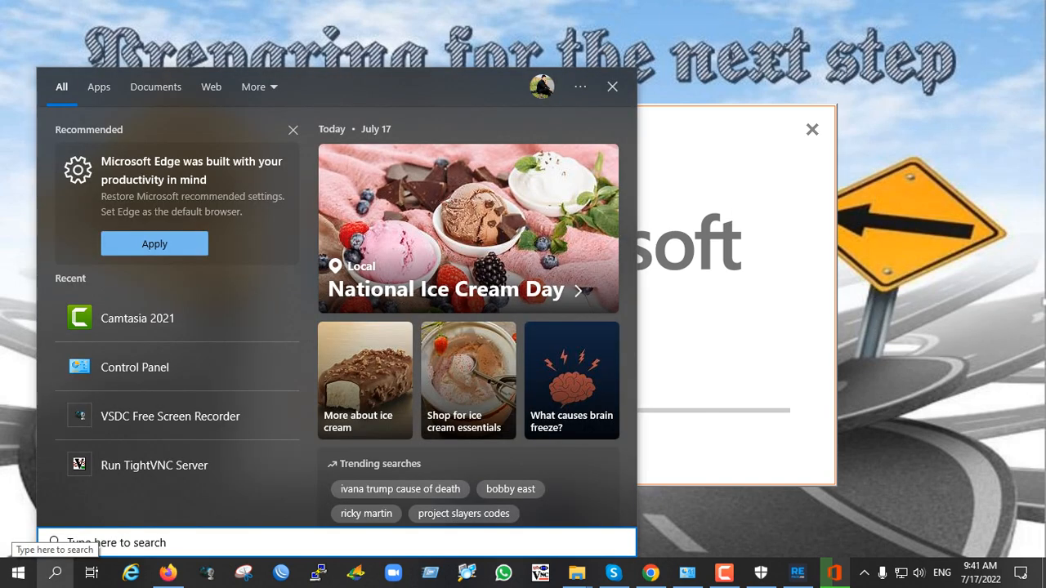
pyautogui.write('thre')
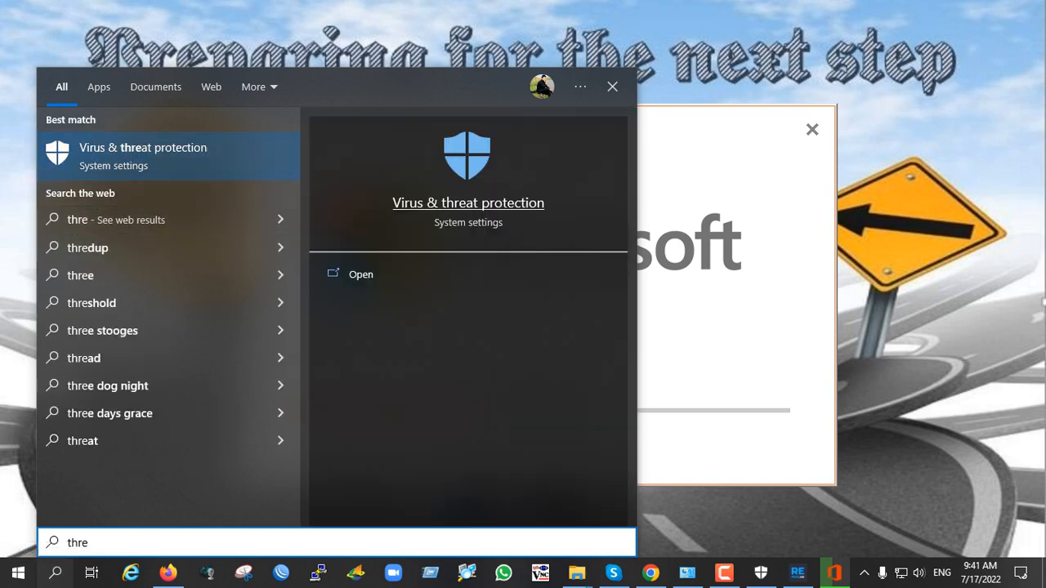
pyautogui.click(18, 572)
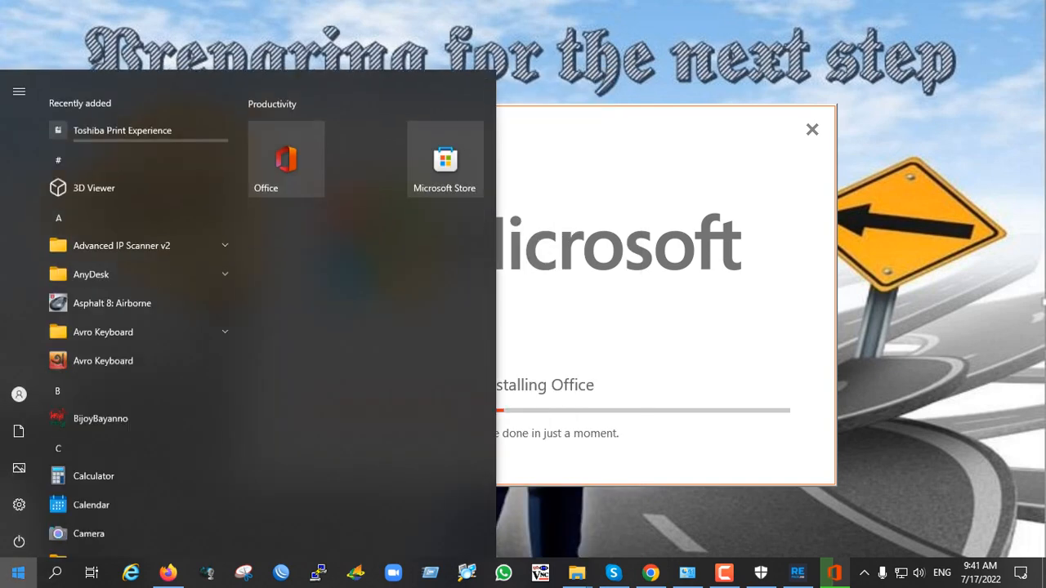
# - Search Windows for "contr" and open Control Panel
pyautogui.click(55, 573)
pyautogui.write('contr')
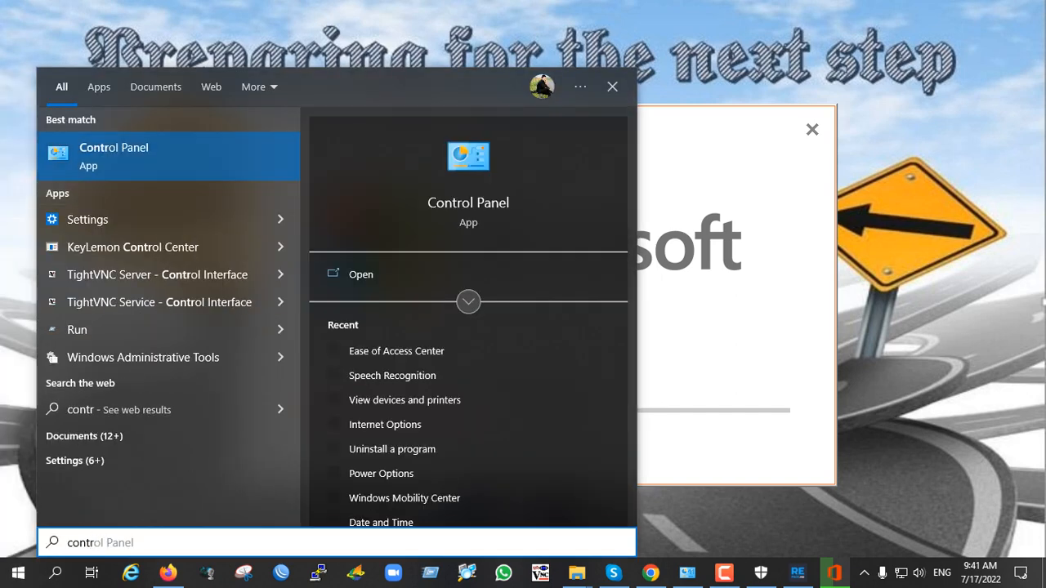
pyautogui.click(156, 158)
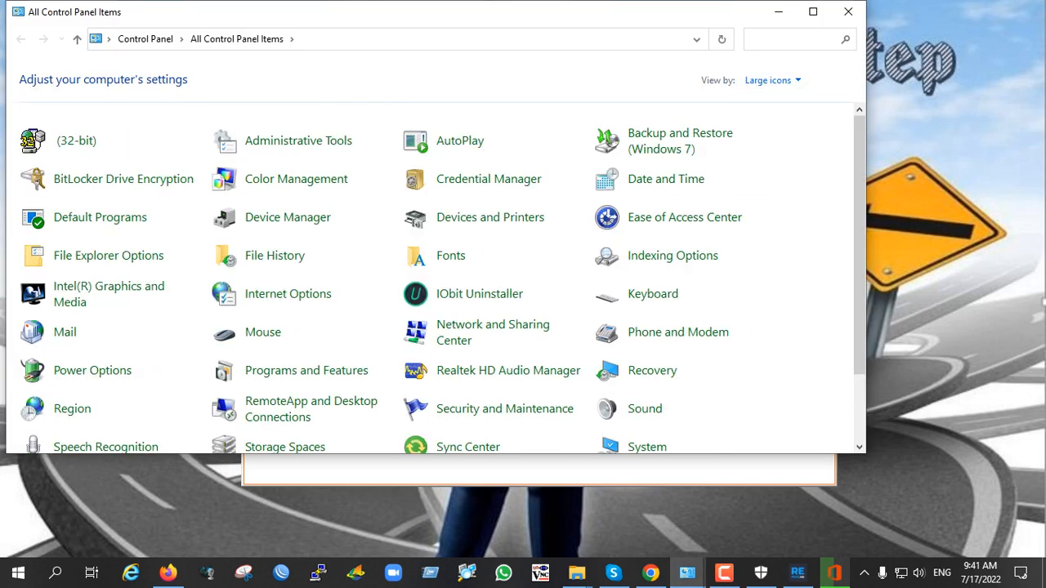
# - Try searching Control Panel for "thre" and clear the search
pyautogui.write('thre')
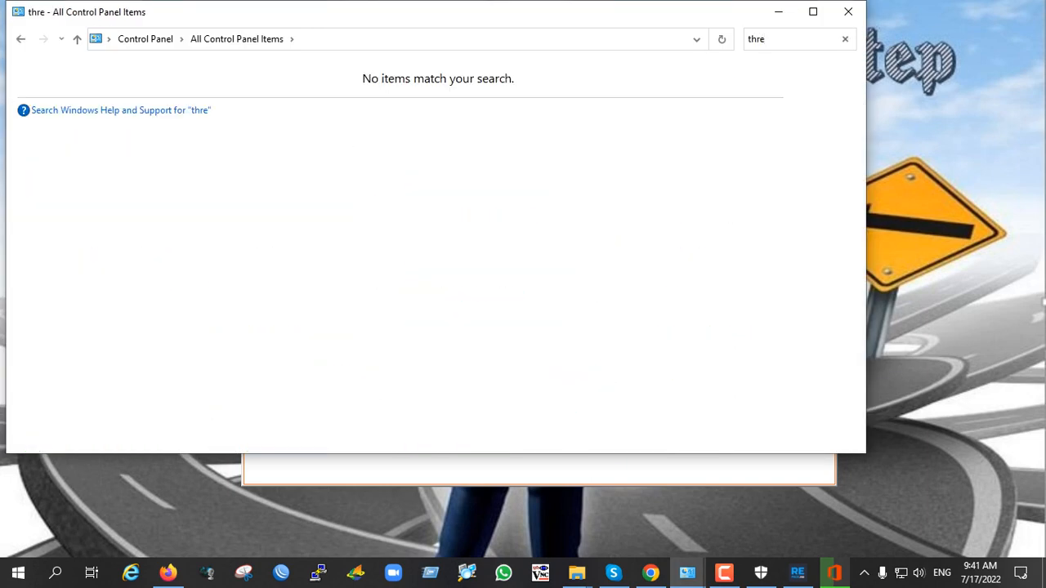
pyautogui.press('BackSpace')
pyautogui.press('BackSpace')
pyautogui.press('BackSpace')
pyautogui.press('BackSpace')
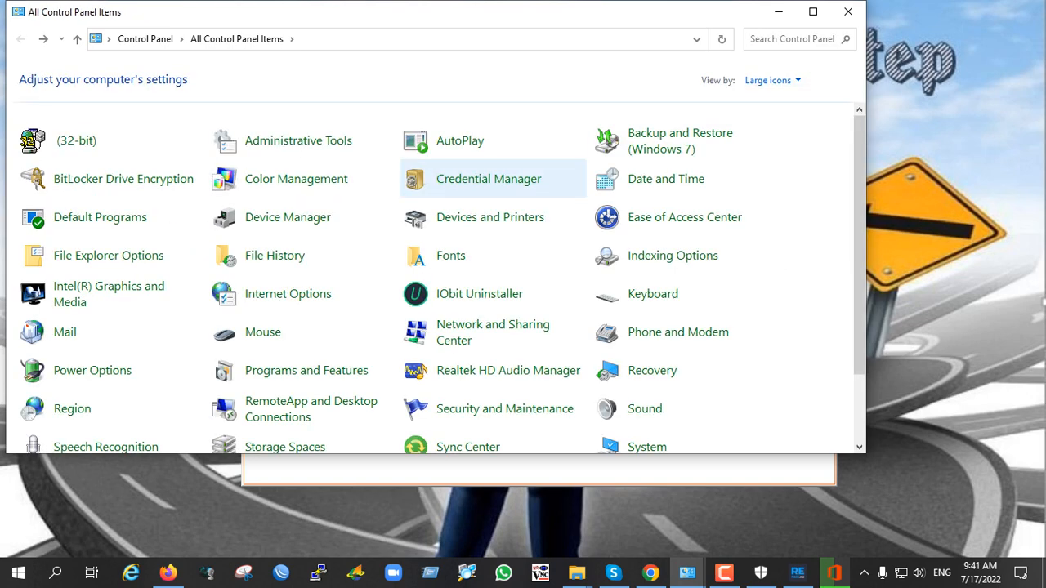
# - Switch Control Panel to Category view and inspect the Windows Defender Firewall network profiles under System and Security
pyautogui.click(771, 80)
pyautogui.click(781, 100)
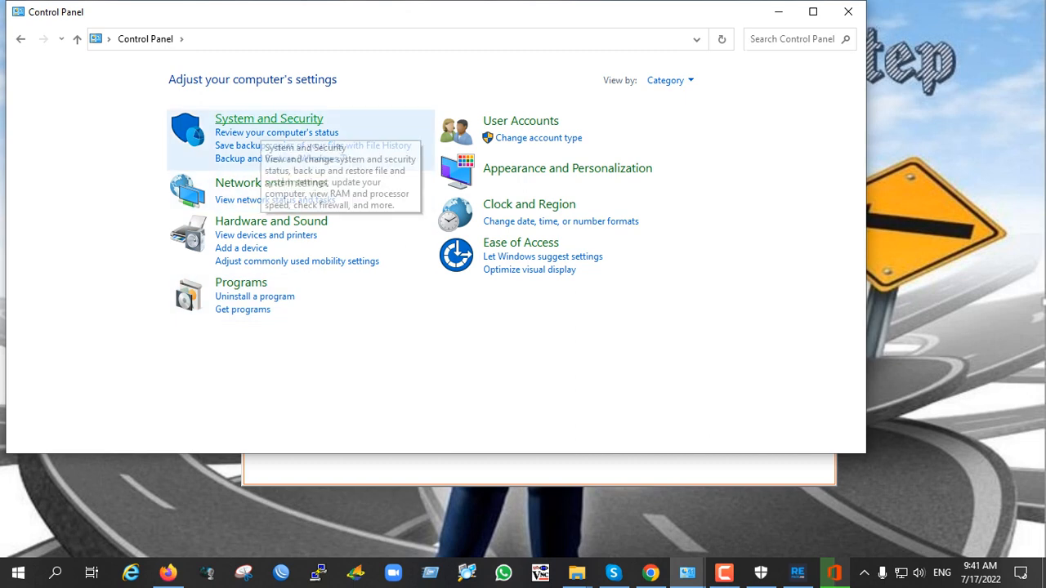
pyautogui.click(269, 118)
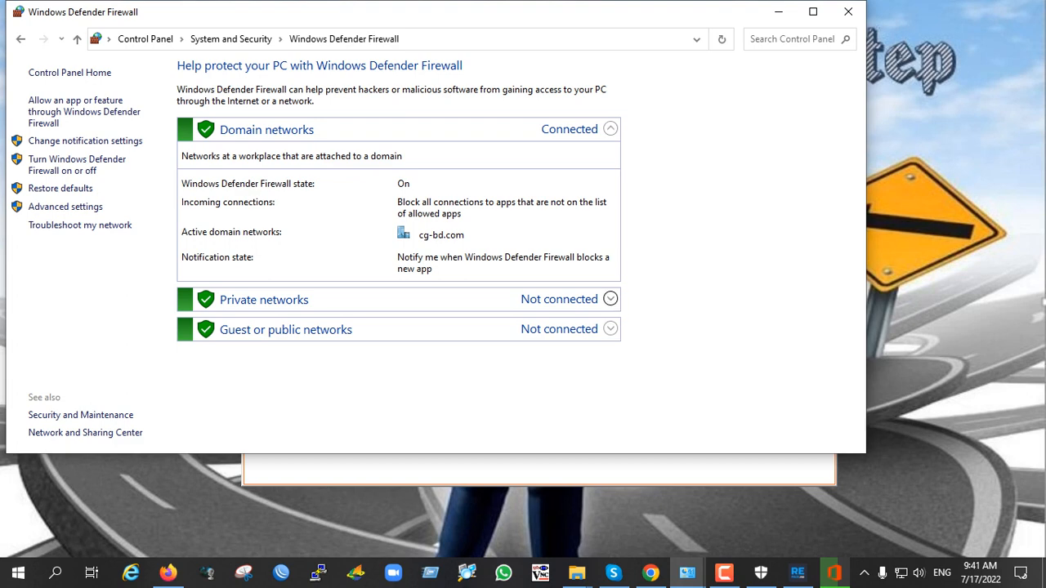
pyautogui.click(610, 299)
pyautogui.click(609, 299)
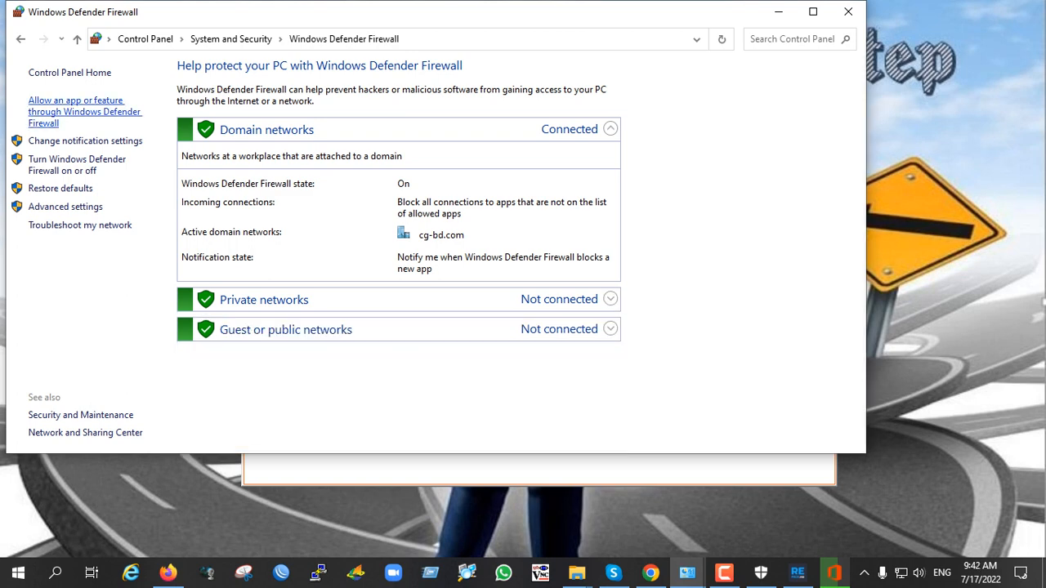
# - Inspect the apps allowed through Windows Defender Firewall and close Control Panel without changes
pyautogui.click(75, 106)
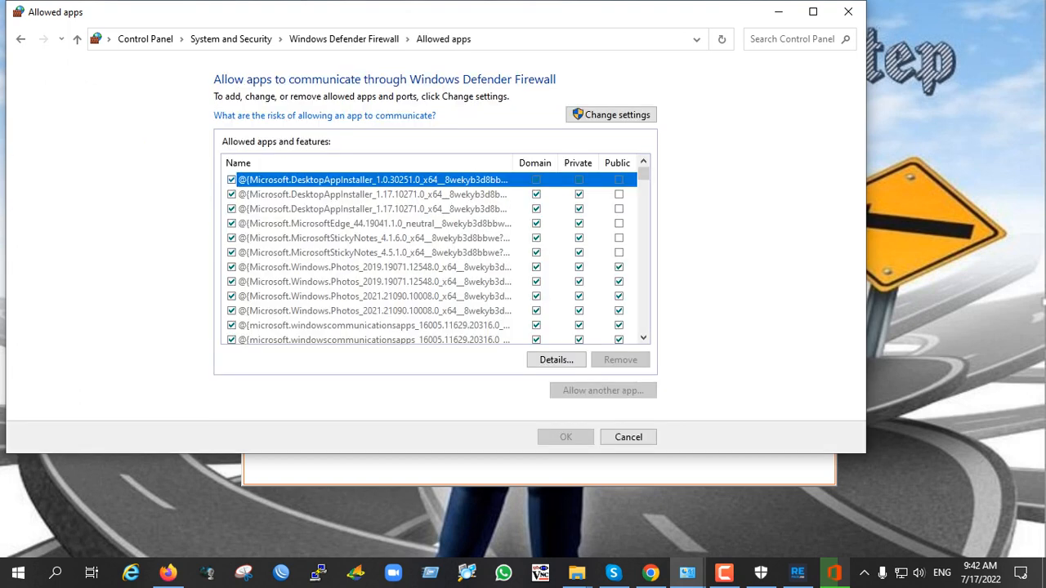
pyautogui.press('Escape')
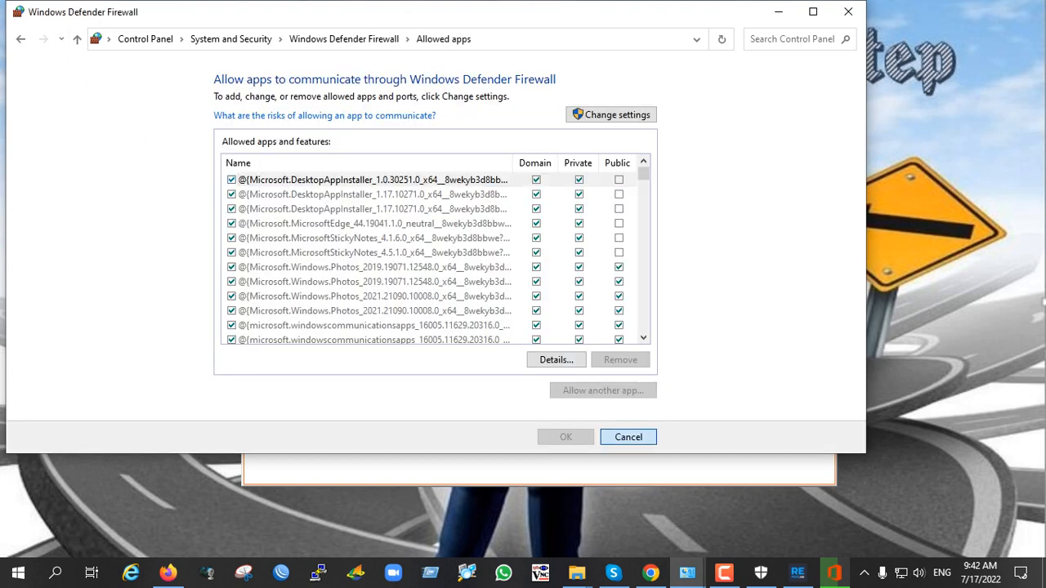
pyautogui.hotkey('alt', 'F4')
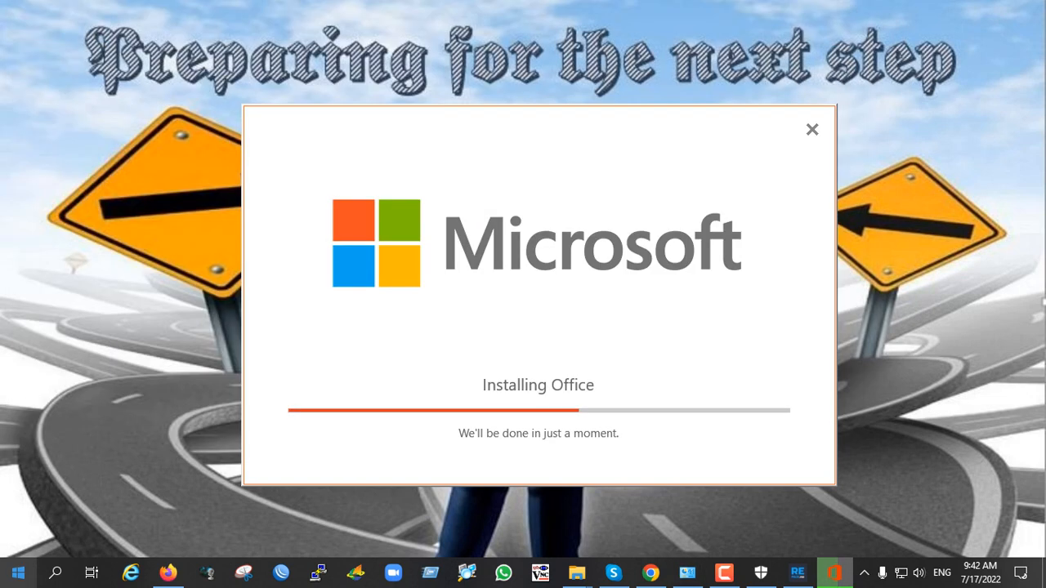
# - Search Windows for "thre", open Virus & threat protection, and open the page for managing its settings
pyautogui.press('super')
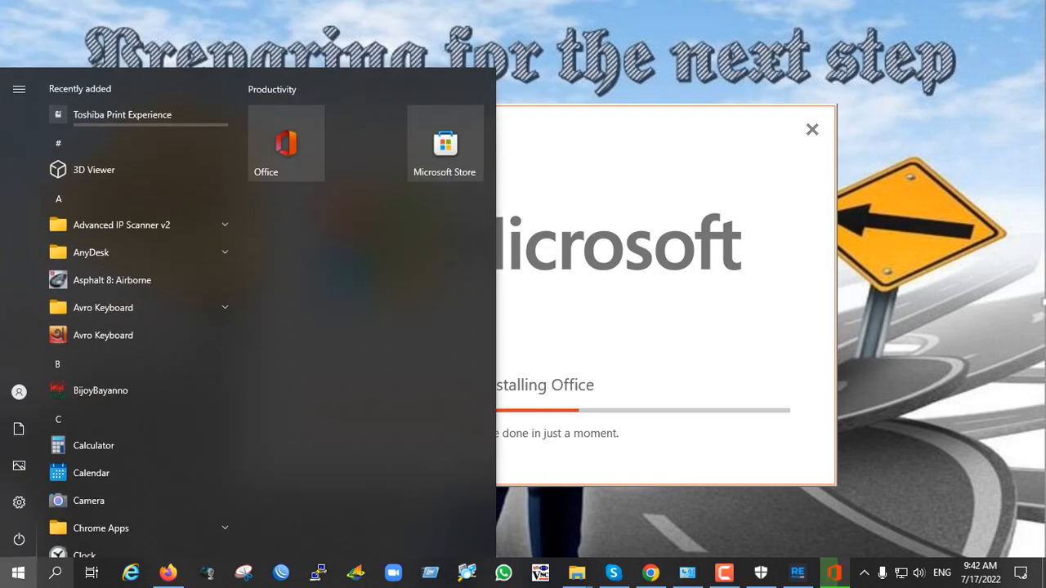
pyautogui.write('th')
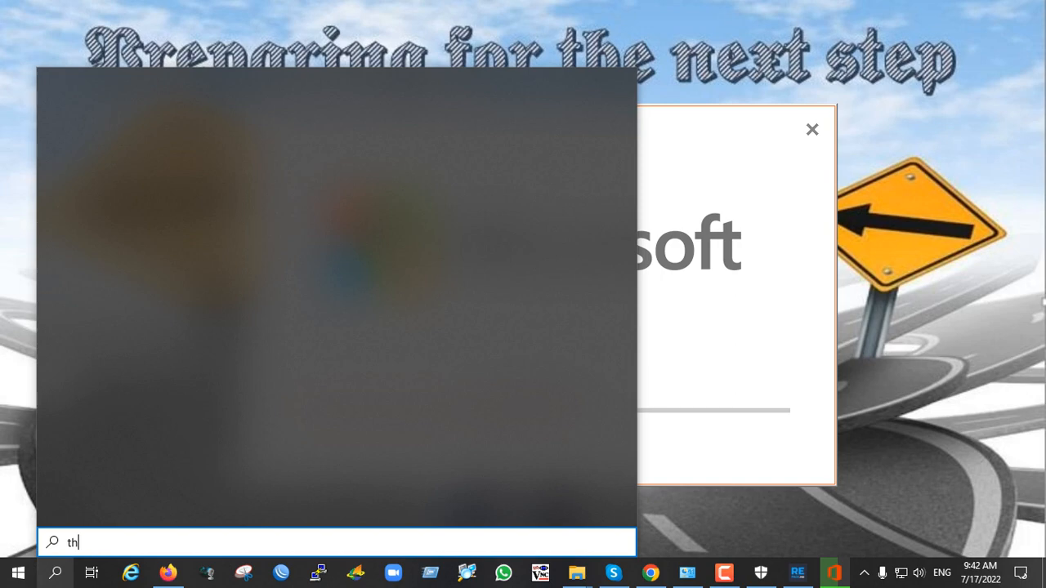
pyautogui.write('re')
pyautogui.press('Return')
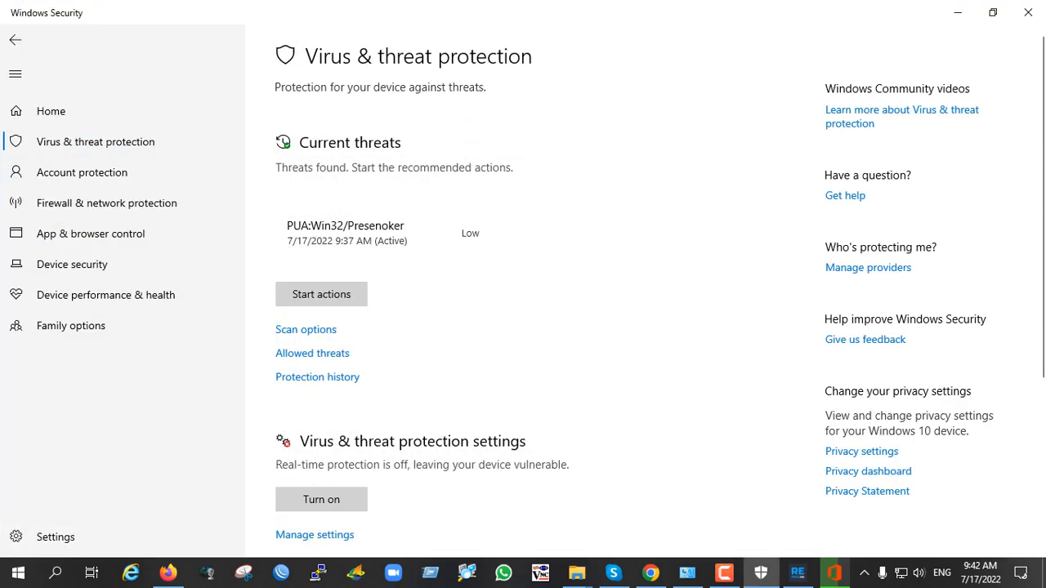
pyautogui.scroll(-3, 321, 339)
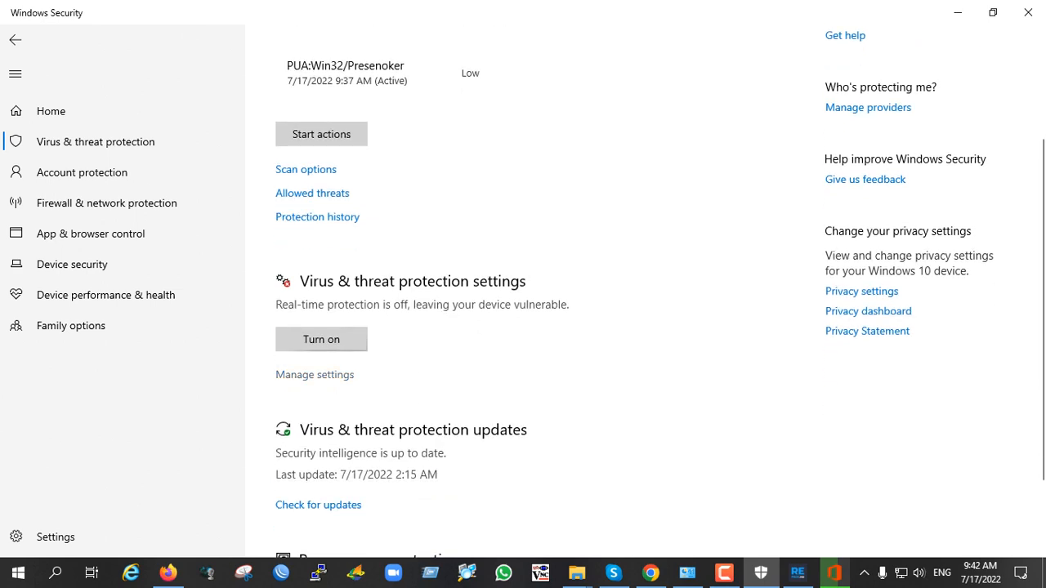
pyautogui.scroll(3, 523, 286)
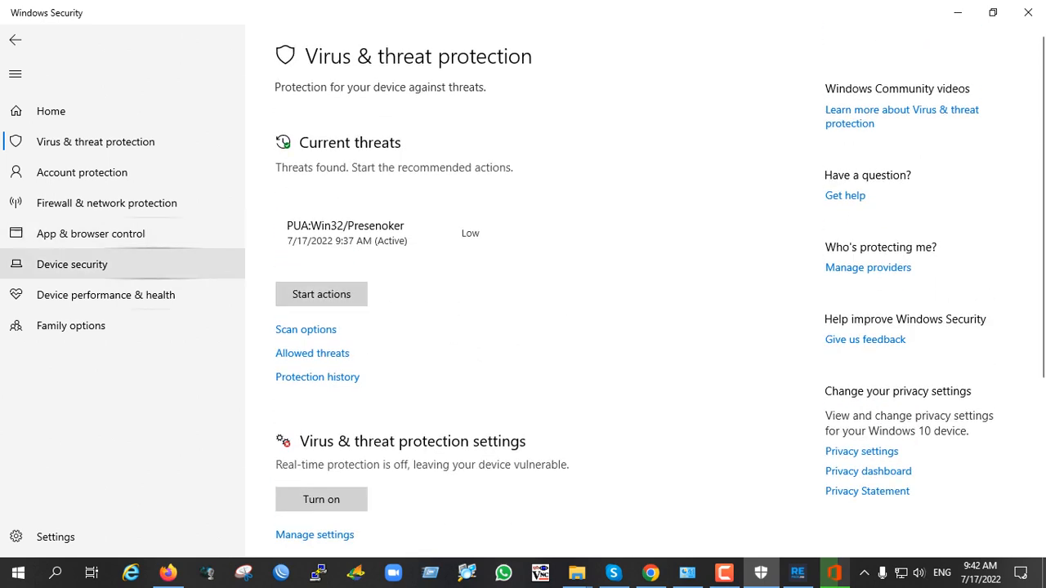
pyautogui.scroll(-5, 316, 270)
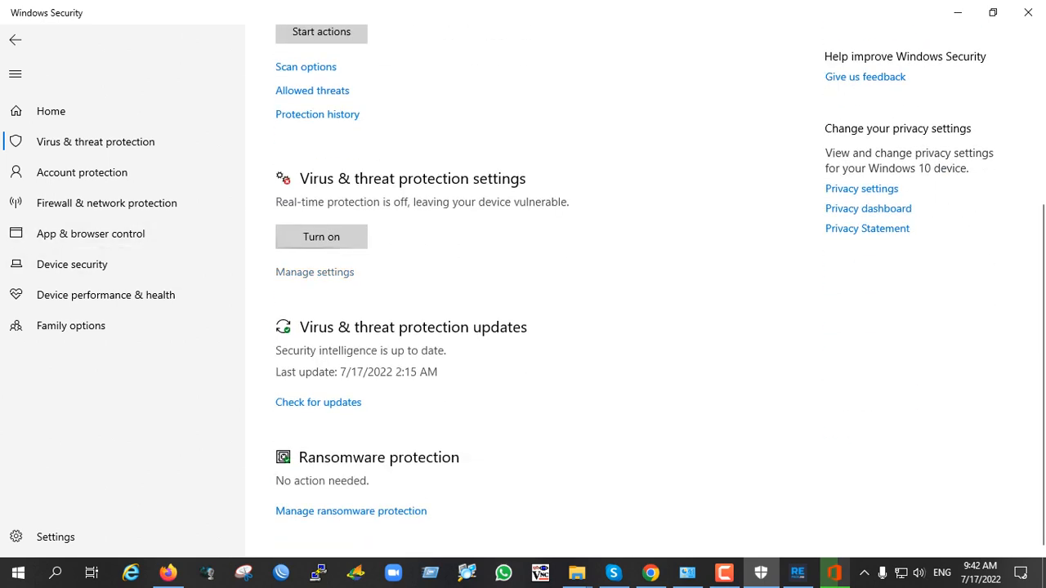
pyautogui.click(315, 271)
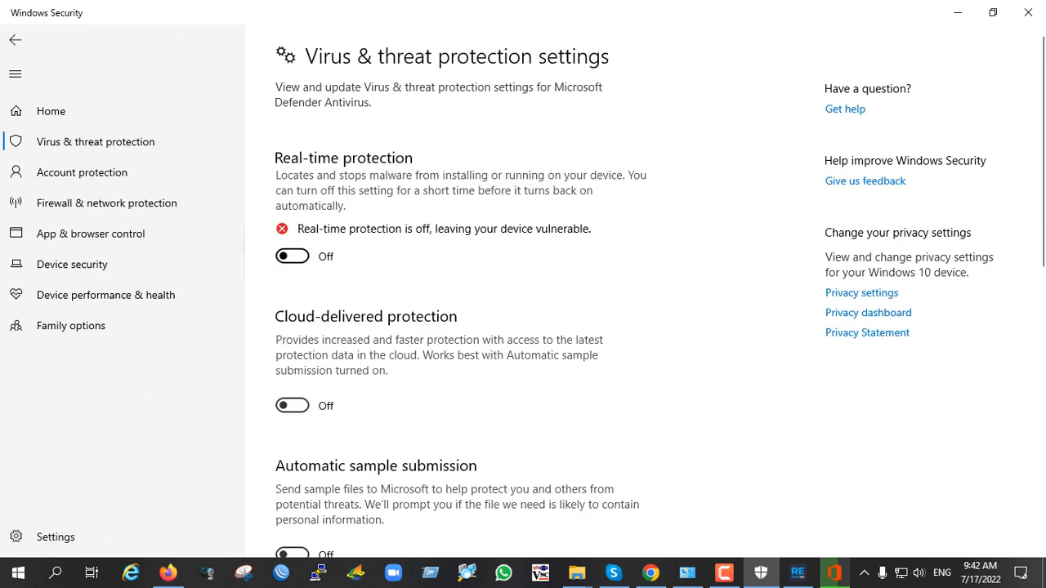
# - Check the real-time, cloud-delivered, sample submission and tamper protection switches, and close Windows Security
pyautogui.click(292, 256)
pyautogui.scroll(-5, 462, 281)
pyautogui.scroll(4, 463, 281)
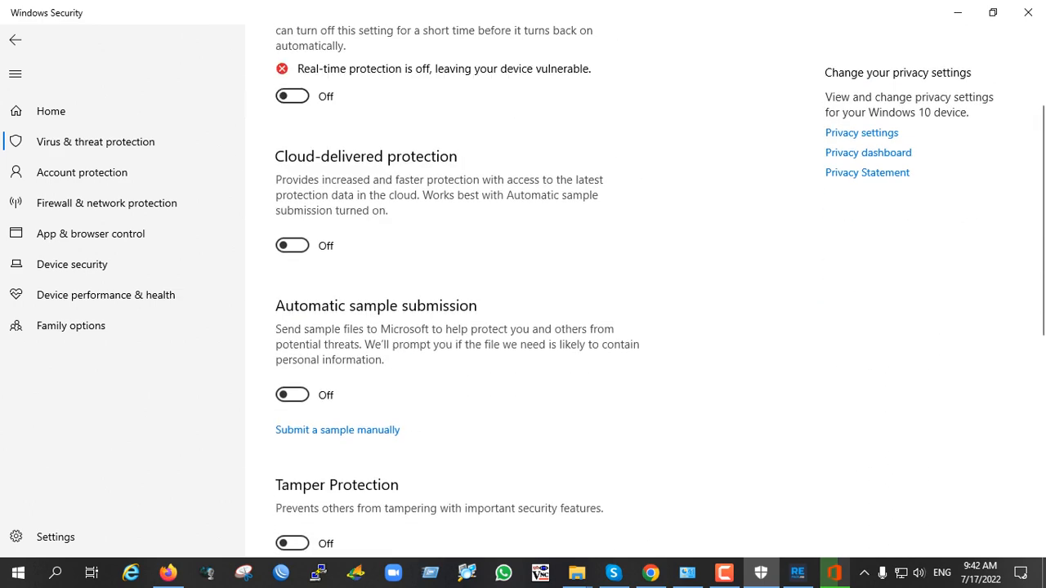
pyautogui.scroll(3, 463, 282)
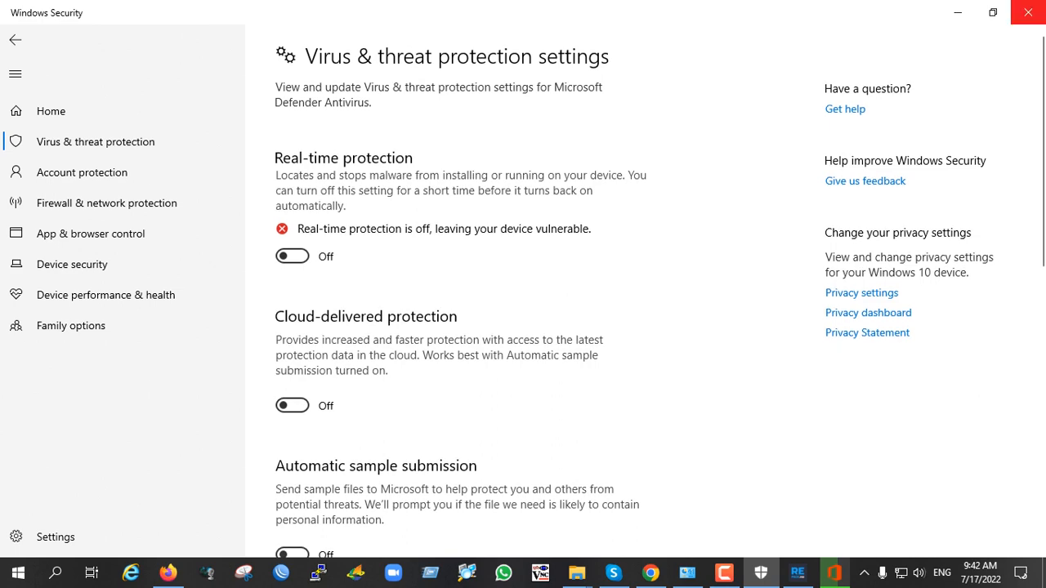
pyautogui.click(1027, 12)
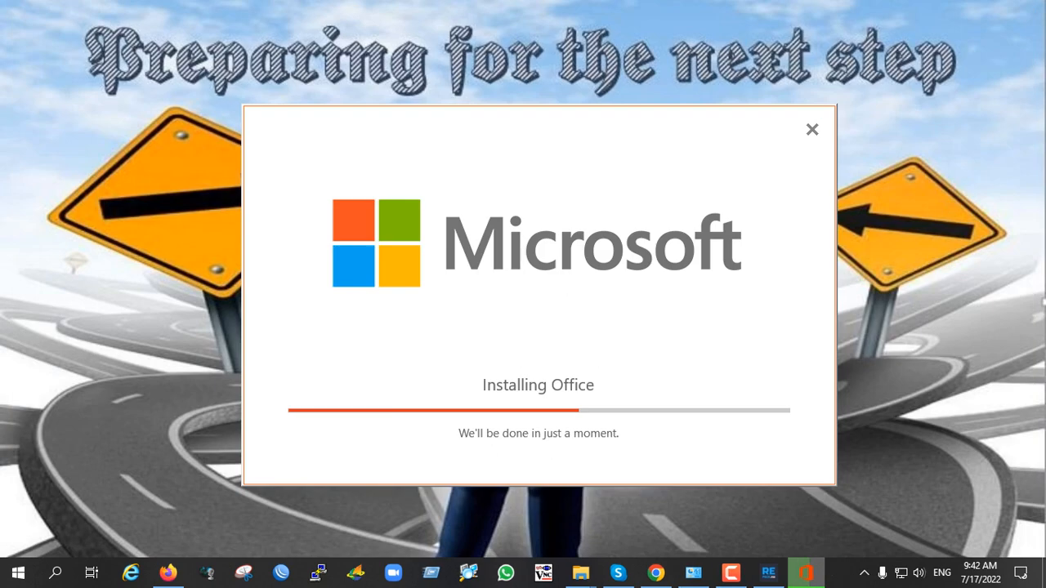
pyautogui.rightClick(1032, 201)
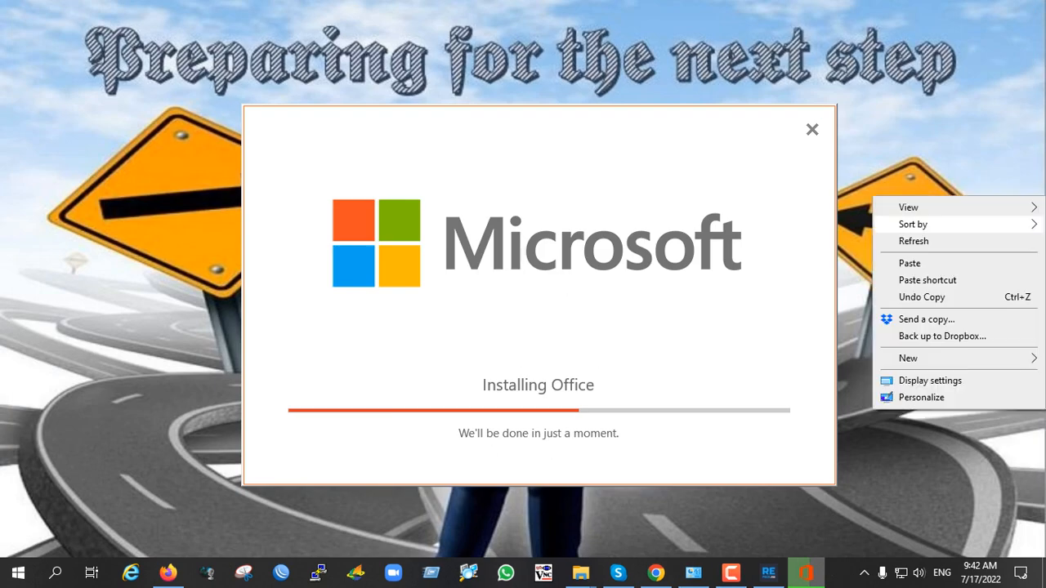
pyautogui.press('Escape')
pyautogui.rightClick(1041, 137)
pyautogui.click(905, 179)
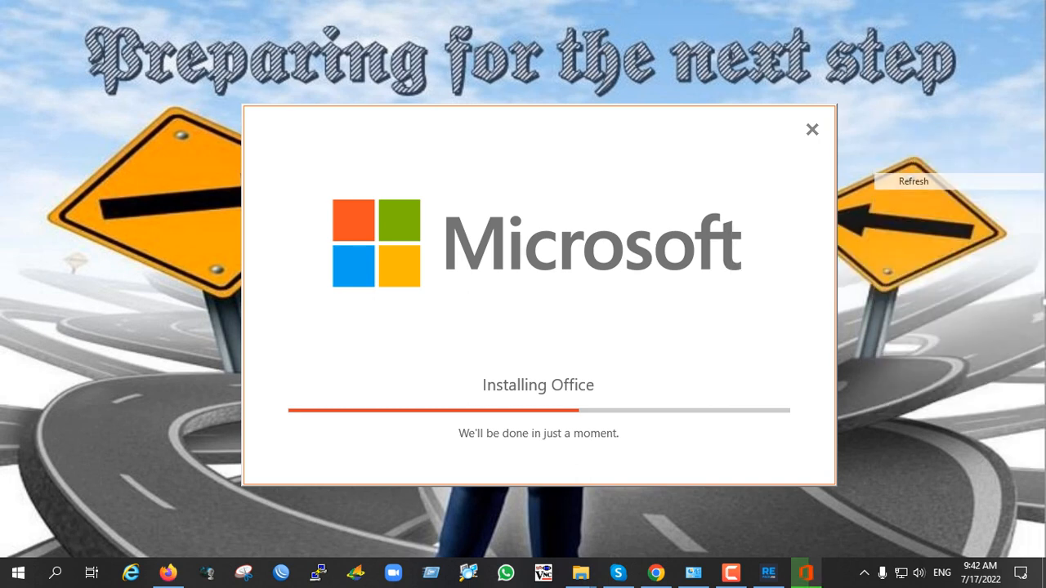
pyautogui.moveTo(730, 572)
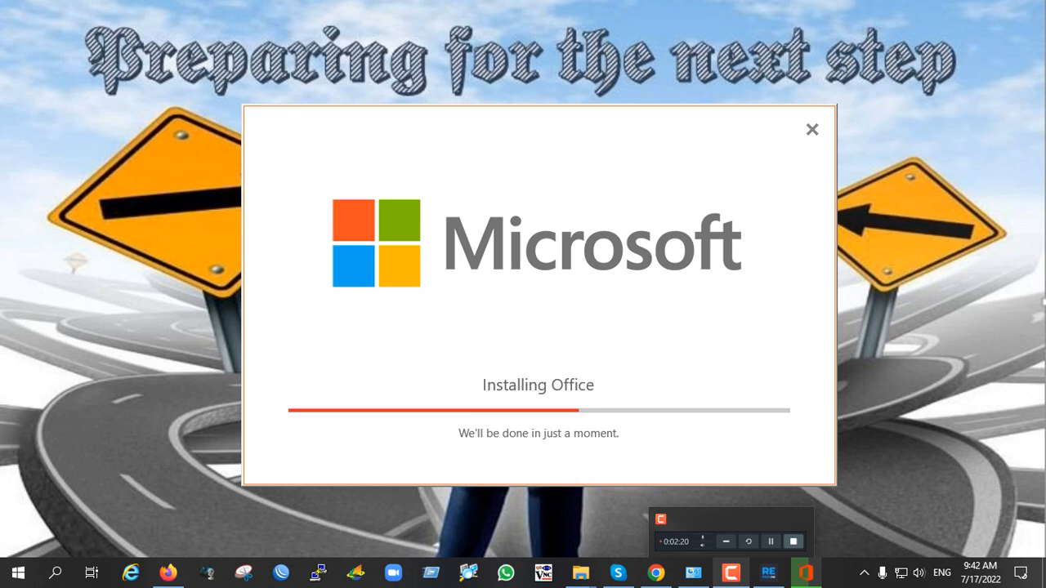
pyautogui.rightClick(55, 184)
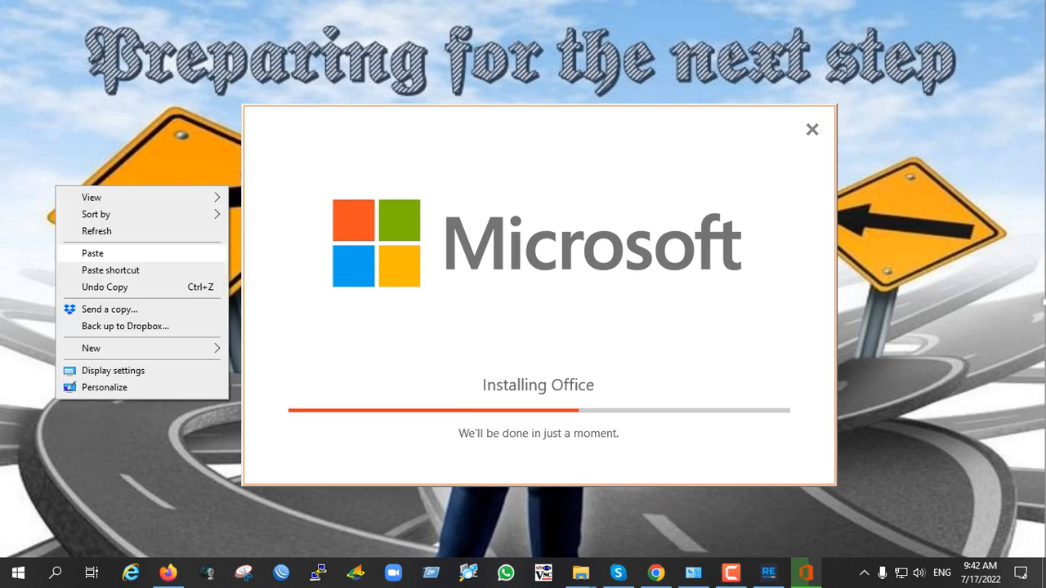
pyautogui.click(93, 232)
pyautogui.rightClick(79, 194)
pyautogui.click(121, 239)
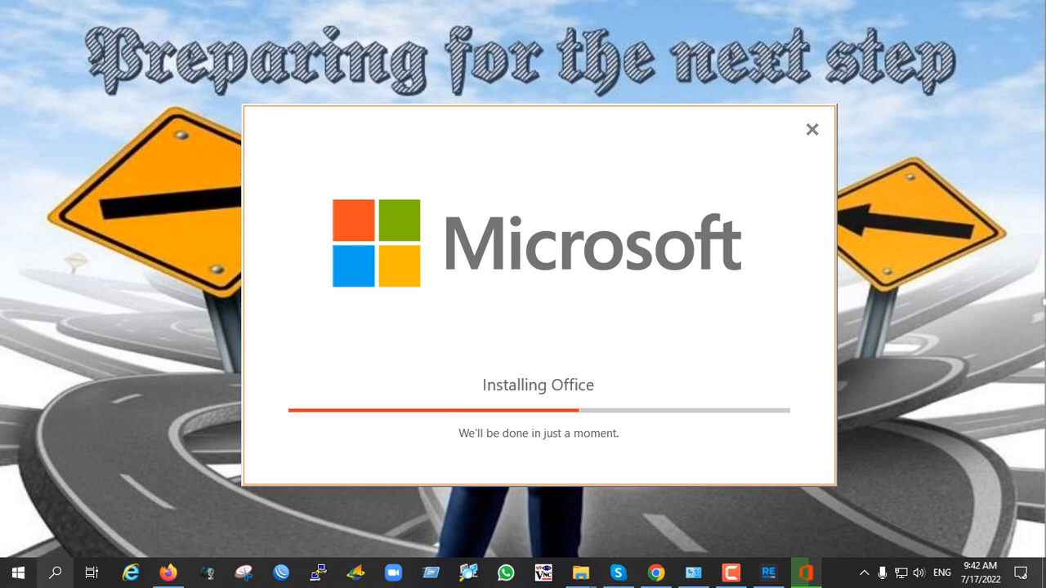
# - Search Windows for "out", open Outlook 2013, and maximize its window
pyautogui.click(55, 572)
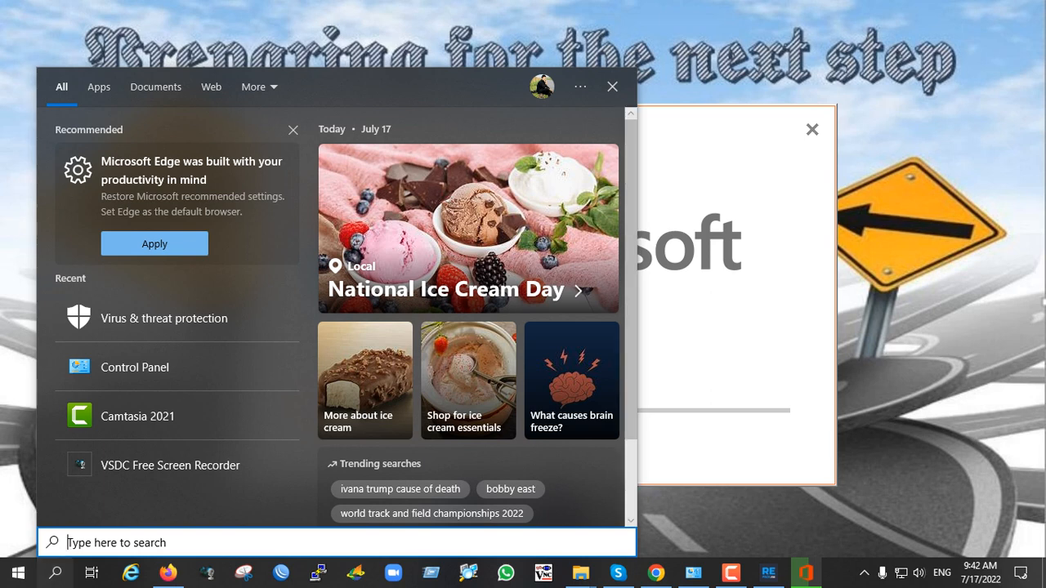
pyautogui.press('Escape')
pyautogui.press('super+s')
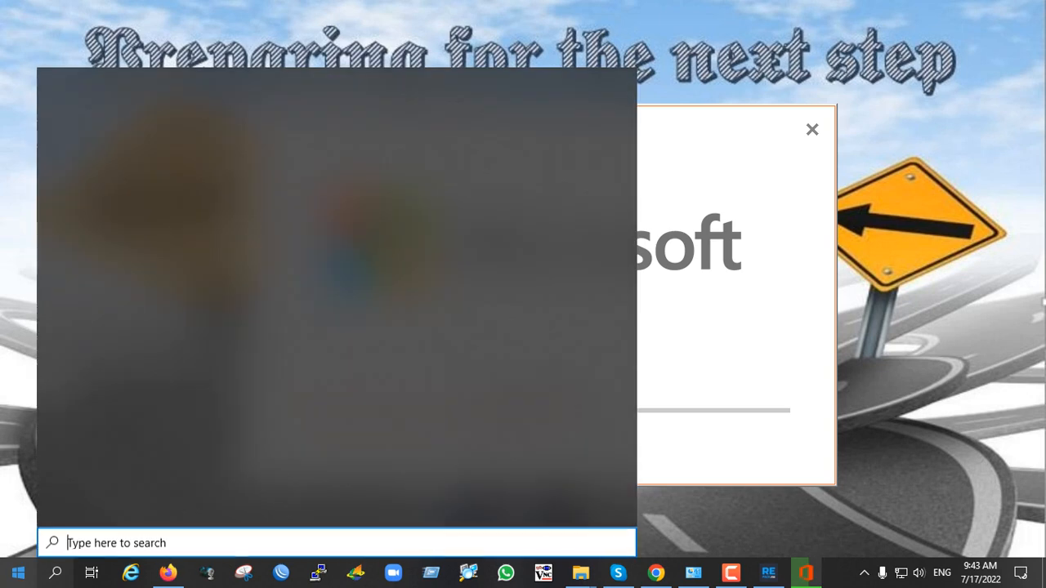
pyautogui.write('out')
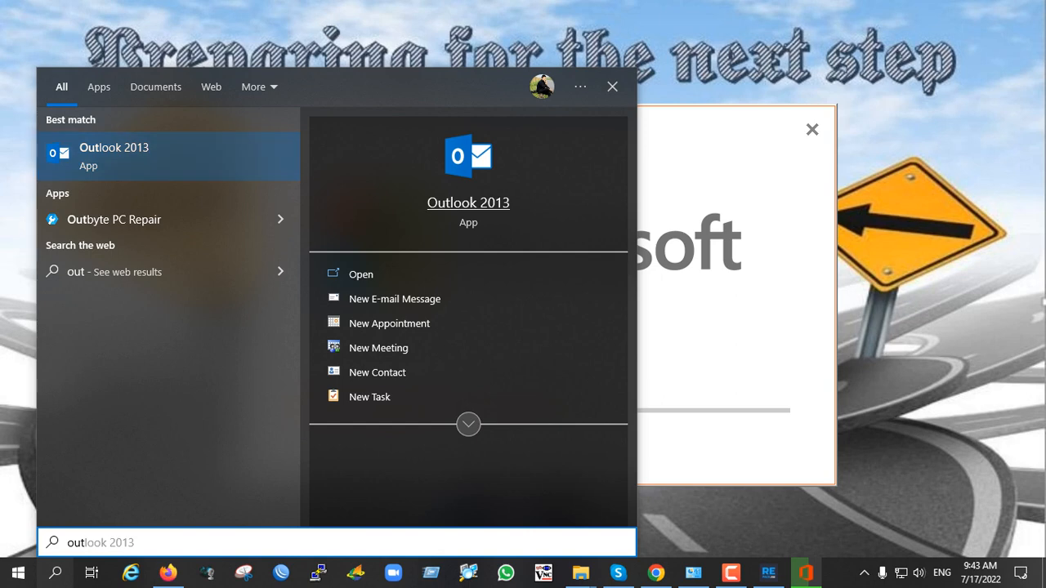
pyautogui.click(468, 203)
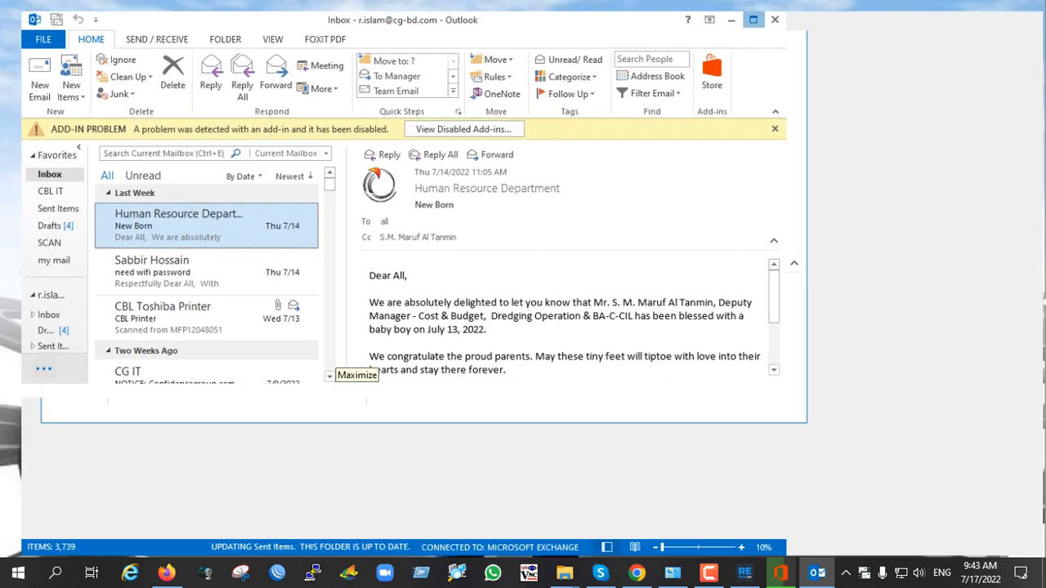
pyautogui.click(769, 32)
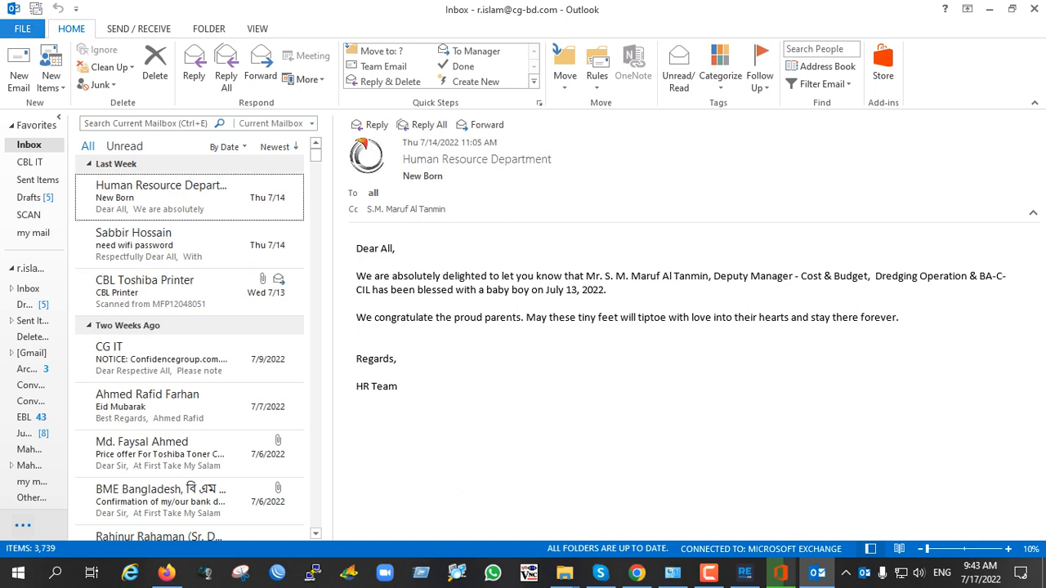
# - Look through the Account Information page, the general Outlook Options and the Add Account form, closing each without changes
pyautogui.click(23, 29)
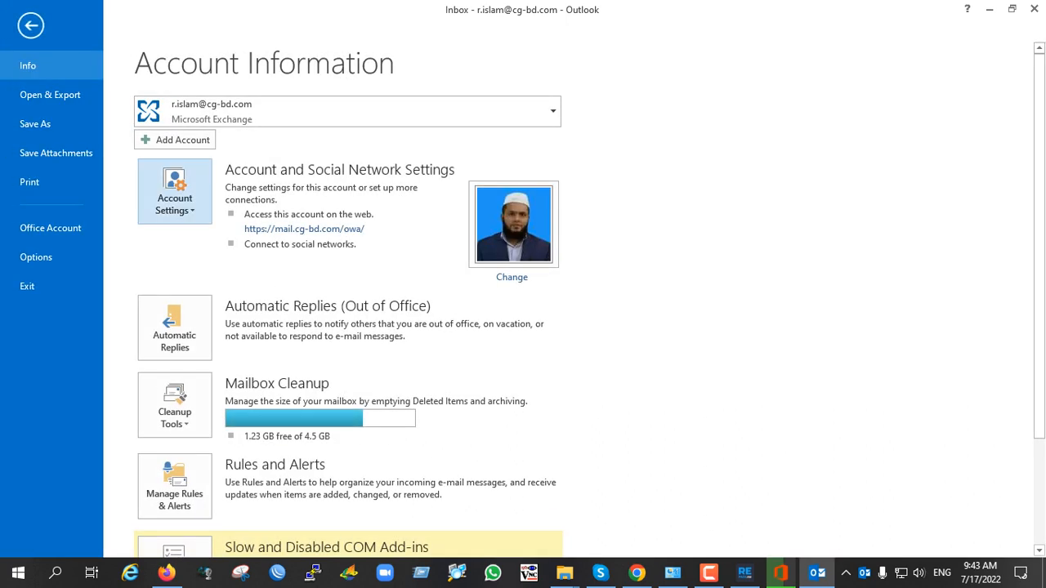
pyautogui.click(174, 192)
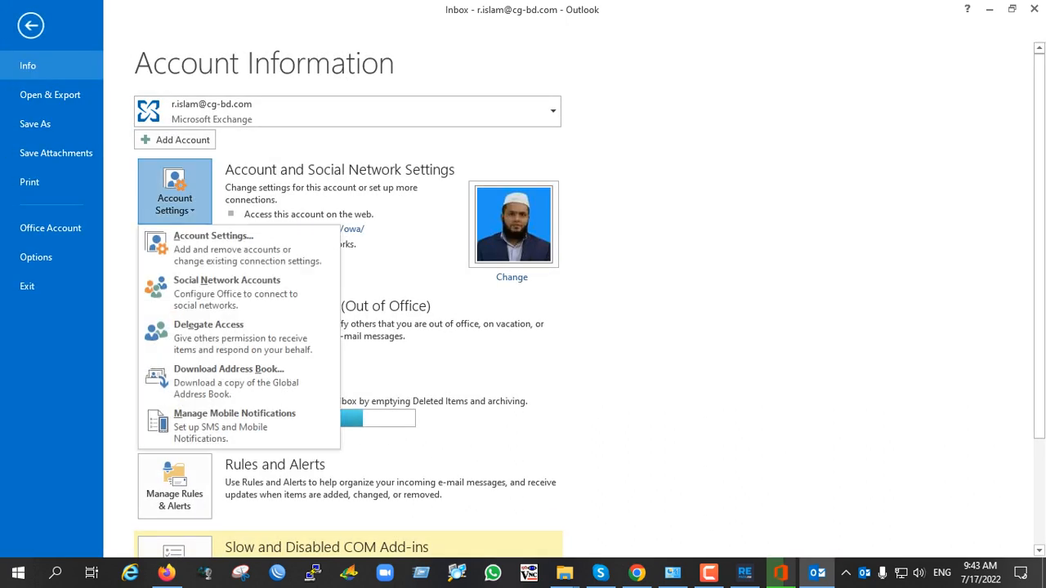
pyautogui.press('Escape')
pyautogui.press('Escape')
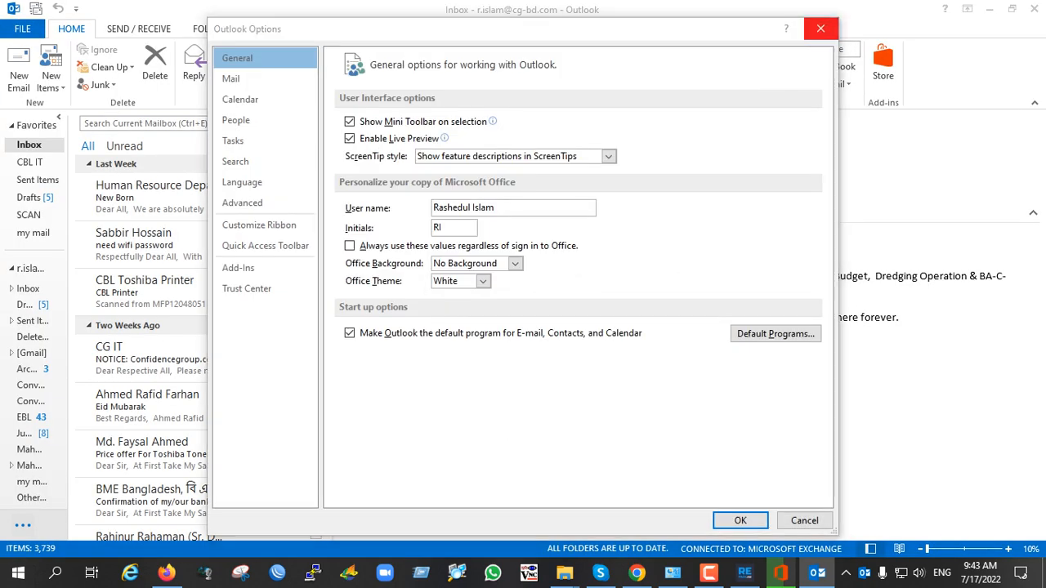
pyautogui.press('Escape')
pyautogui.hotkey('alt', 'f')
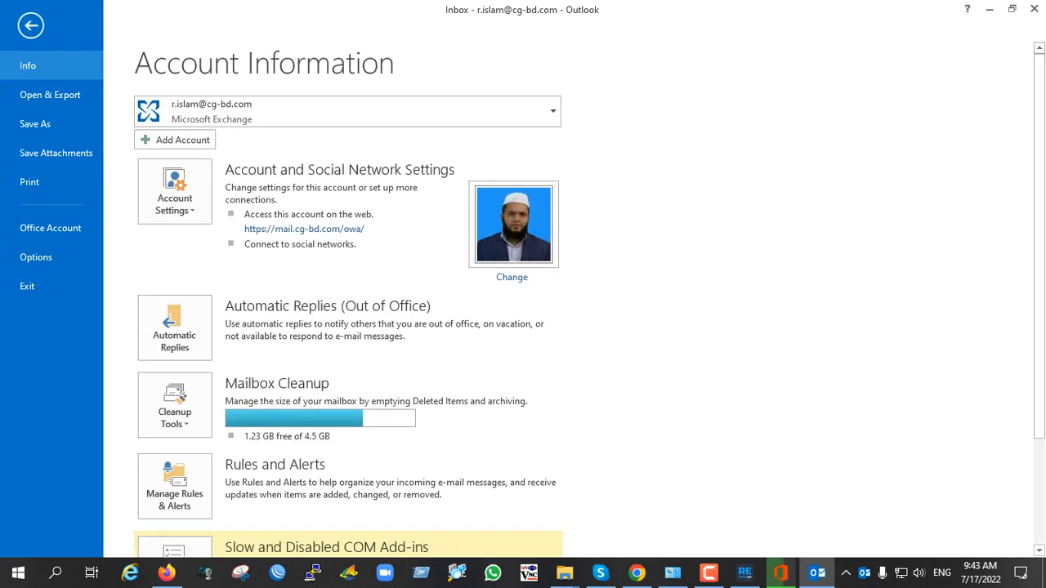
pyautogui.press('Escape')
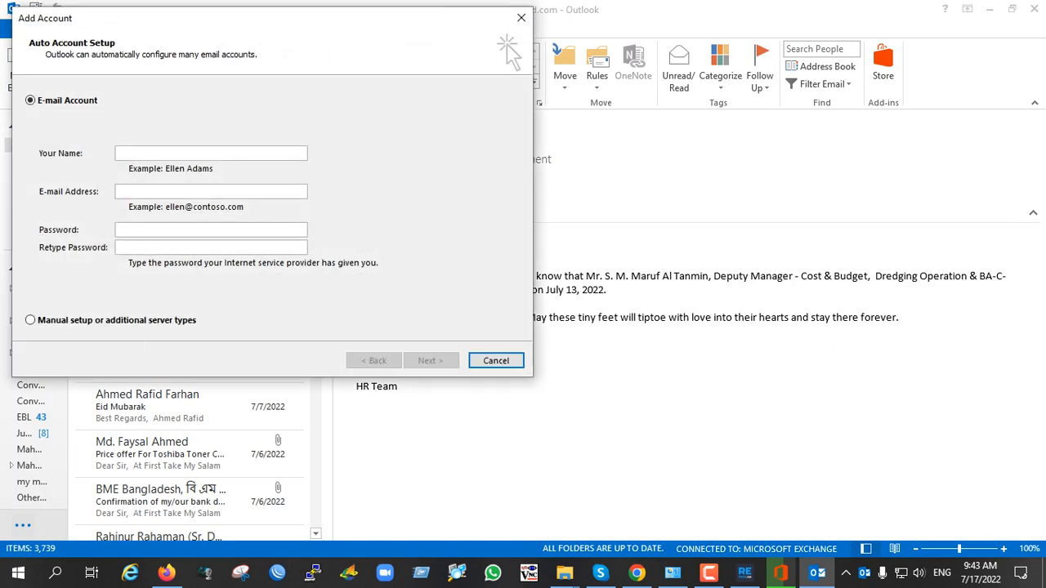
pyautogui.press('Escape')
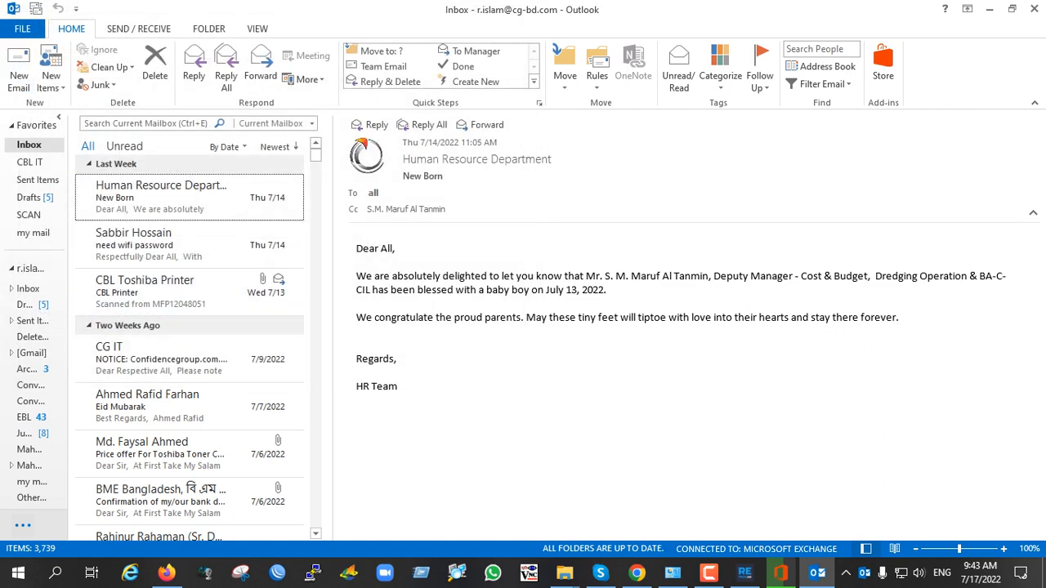
# - Open the Account Settings dialog for adding, removing or changing e-mail accounts
pyautogui.hotkey('alt', 'f')
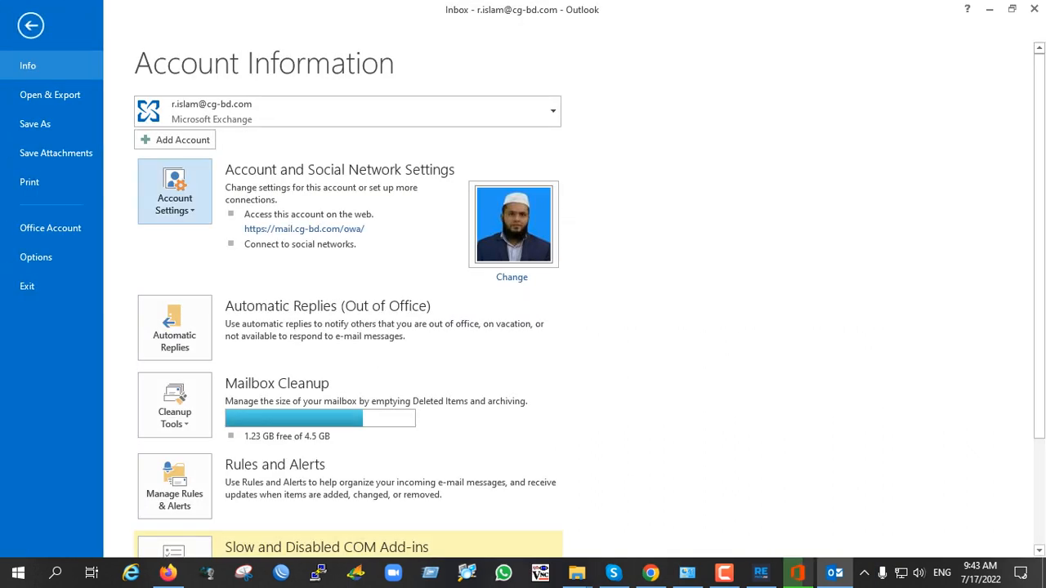
pyautogui.press('Return')
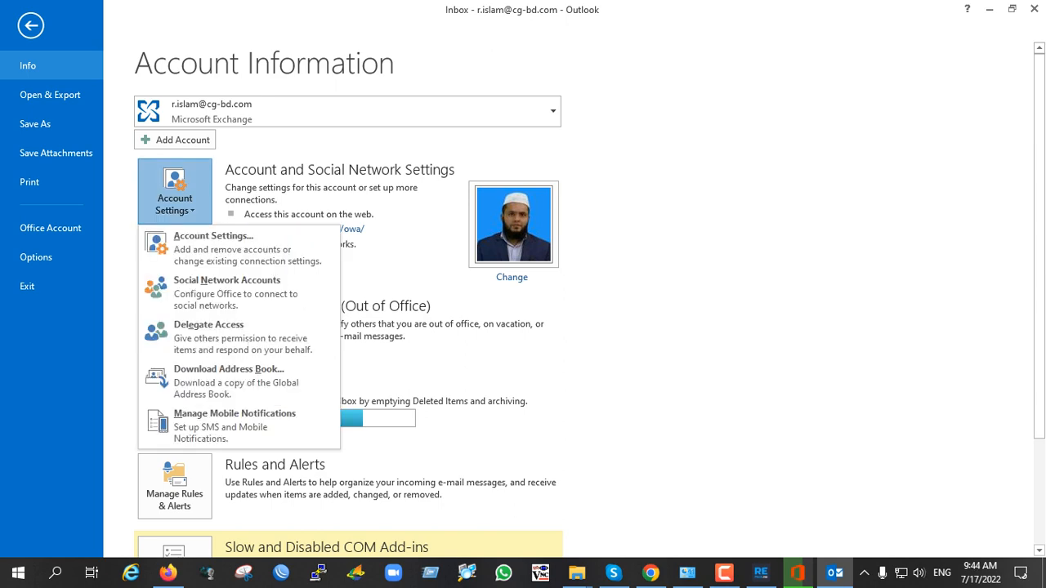
pyautogui.press('Down')
pyautogui.press('Up')
pyautogui.press('Escape')
pyautogui.press('Escape')
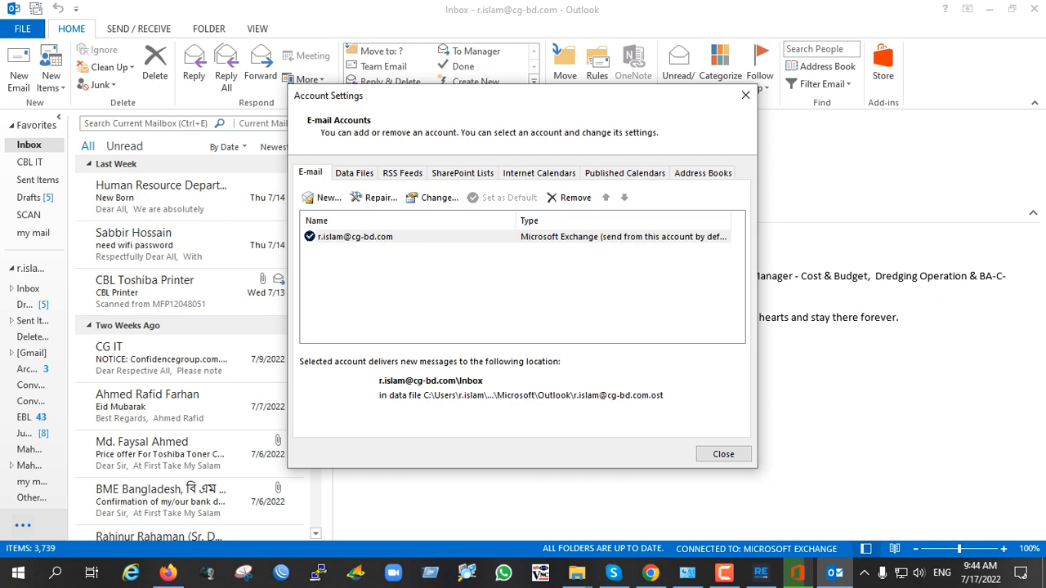
# - Browse the Data Files, RSS Feeds and SharePoint Lists settings, and return to the e-mail accounts to select the Microsoft Exchange account
pyautogui.hotkey('ctrl', 'Tab')
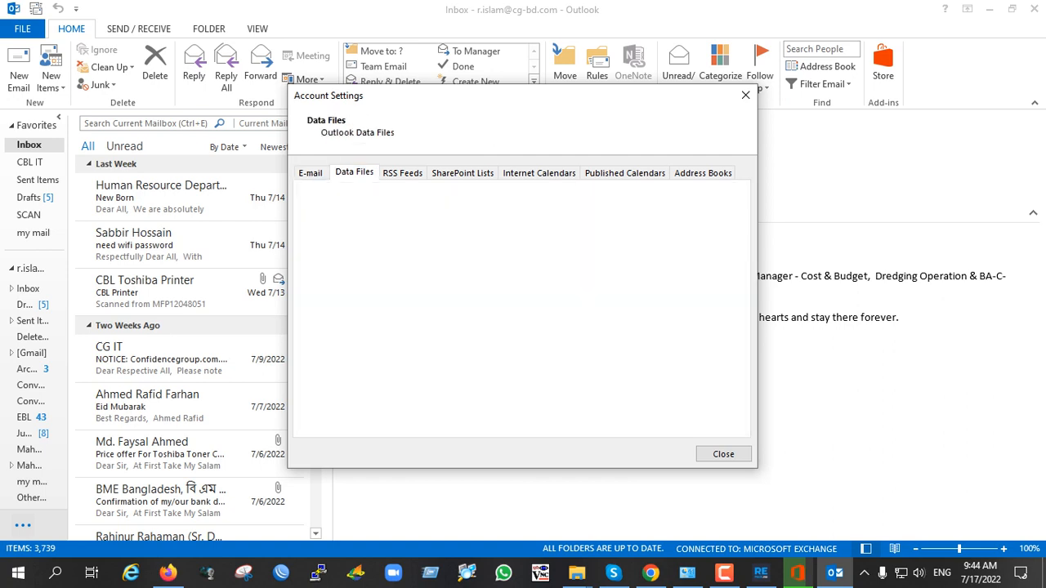
pyautogui.hotkey('ctrl', 'Tab')
pyautogui.hotkey('ctrl', 'Tab')
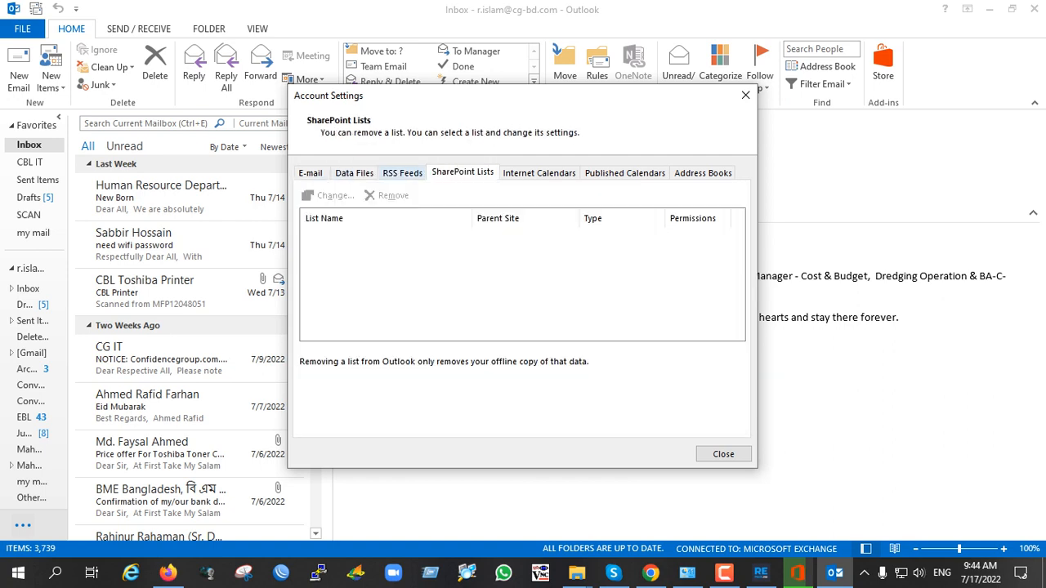
pyautogui.hotkey('ctrl', 'shift', 'Tab')
pyautogui.hotkey('ctrl', 'shift', 'Tab')
pyautogui.hotkey('ctrl', 'shift', 'Tab')
pyautogui.click(354, 237)
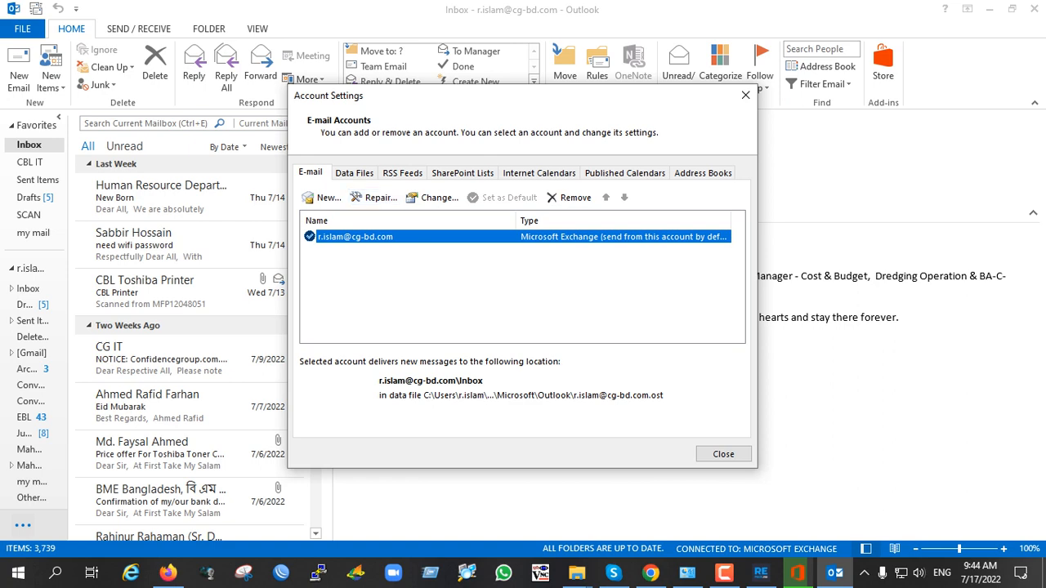
# - Close the account settings, launch Outlook with "outlook.exe/safe" from the Run dialog, and close both Outlook windows
pyautogui.click(723, 454)
pyautogui.click(55, 575)
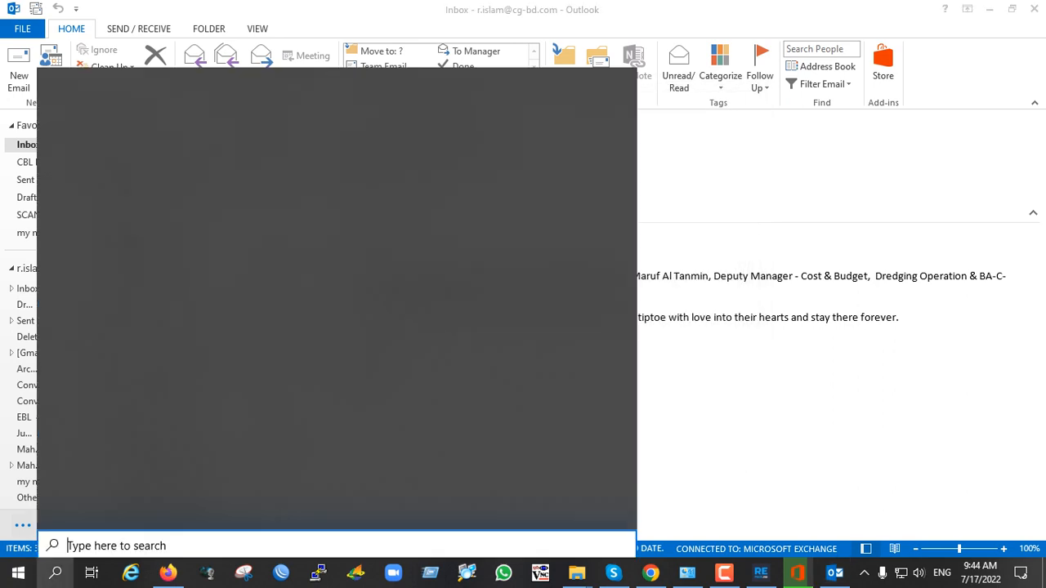
pyautogui.write('run')
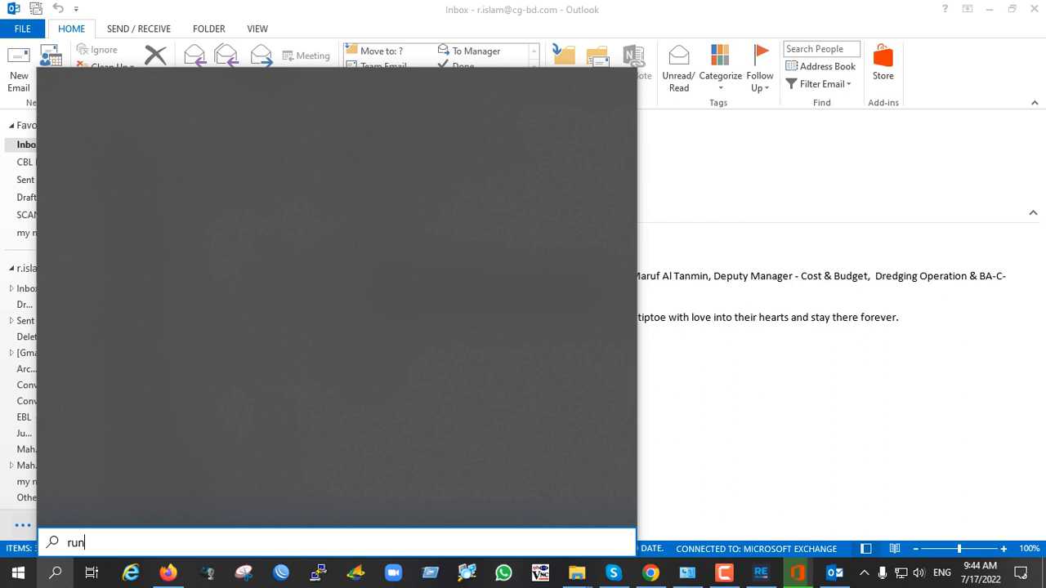
pyautogui.press('Return')
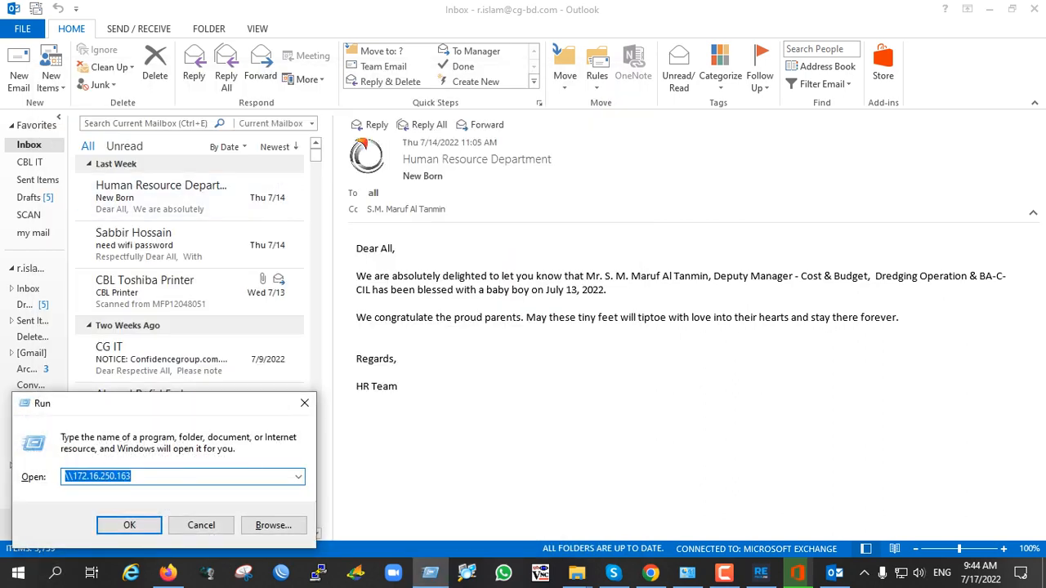
pyautogui.write('ou')
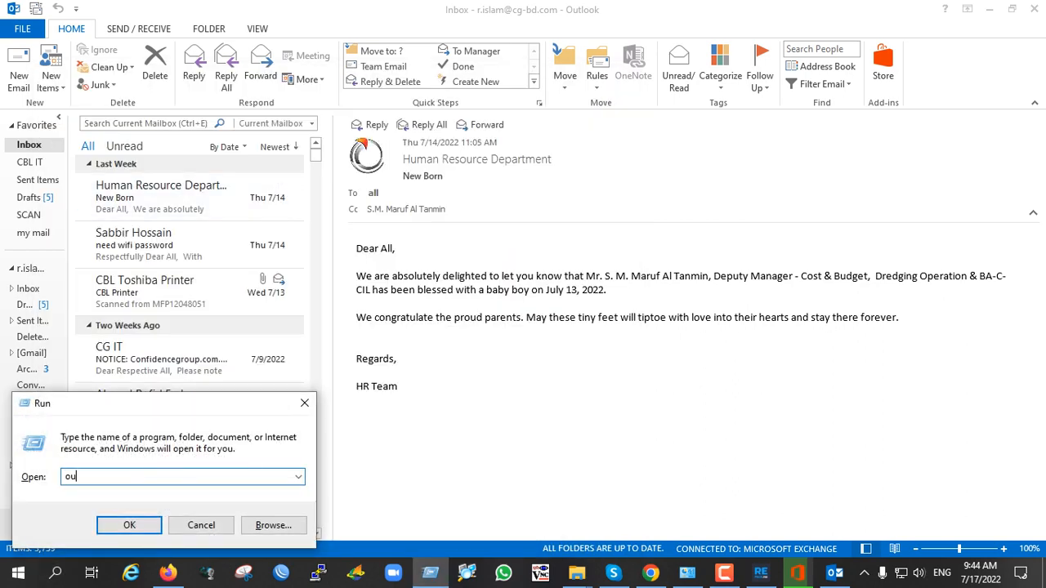
pyautogui.write('tlook.exe/')
pyautogui.press('BackSpace')
pyautogui.write('/safe')
pyautogui.press('Return')
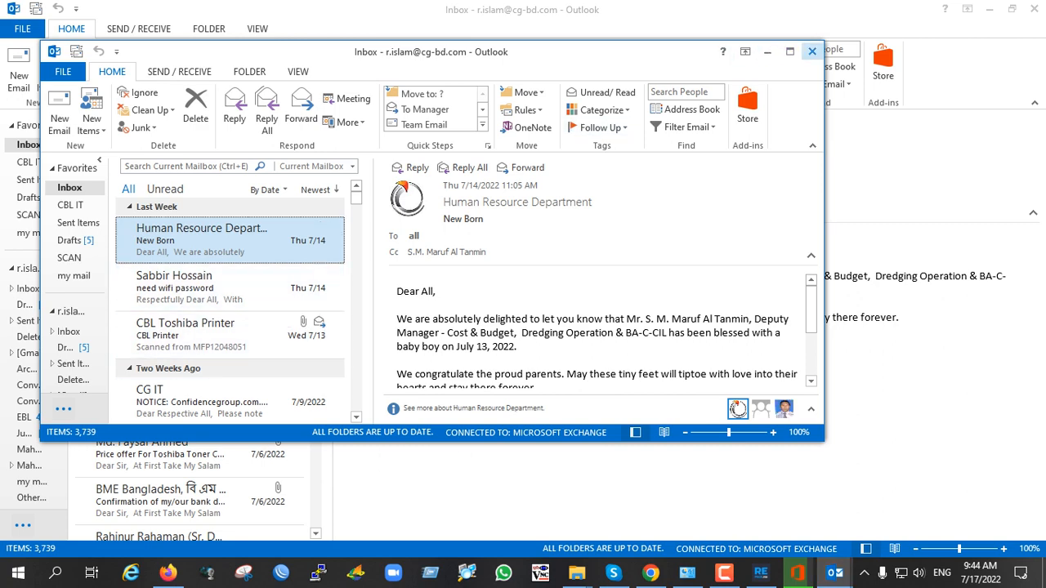
pyautogui.click(812, 51)
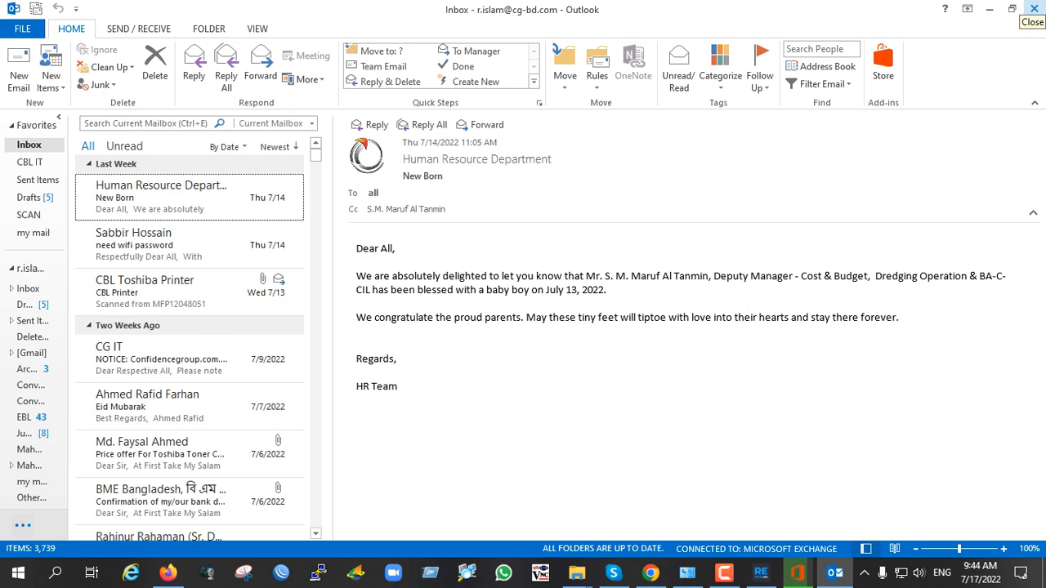
pyautogui.click(1034, 8)
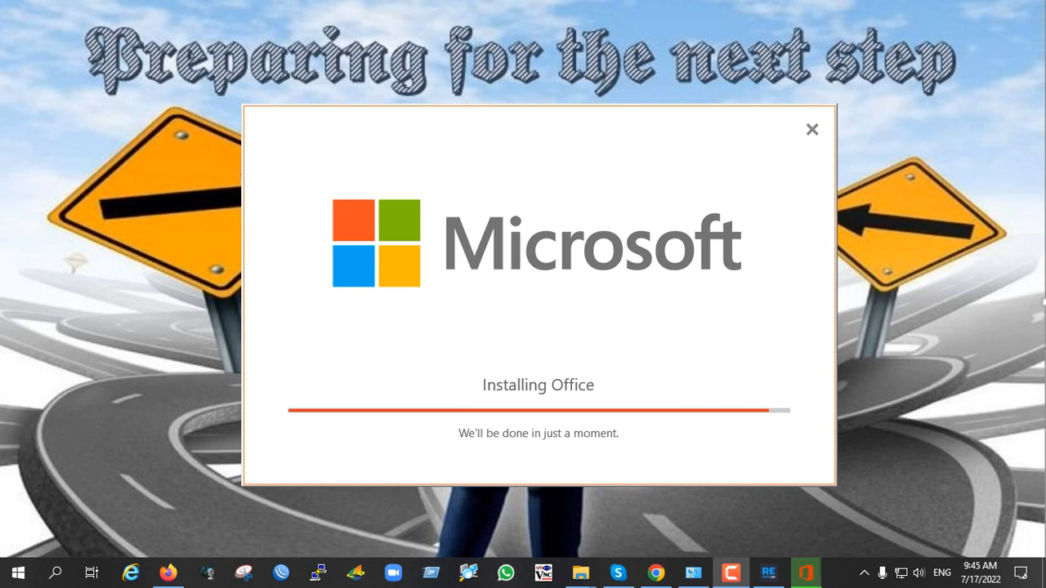
# - Open the Mail setup in Control Panel and display the Outlook profiles set up on this computer
pyautogui.click(54, 572)
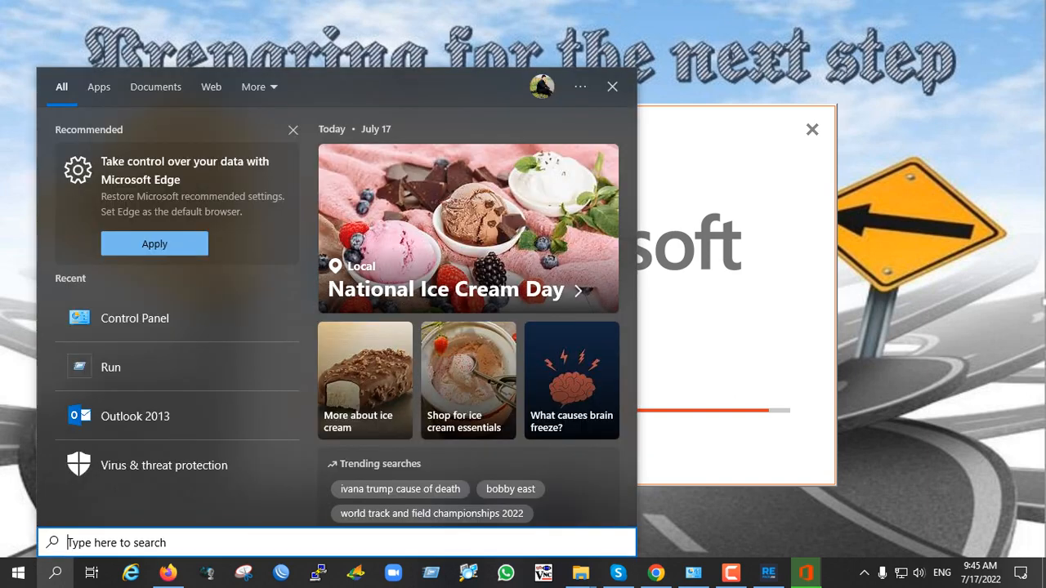
pyautogui.write('contr')
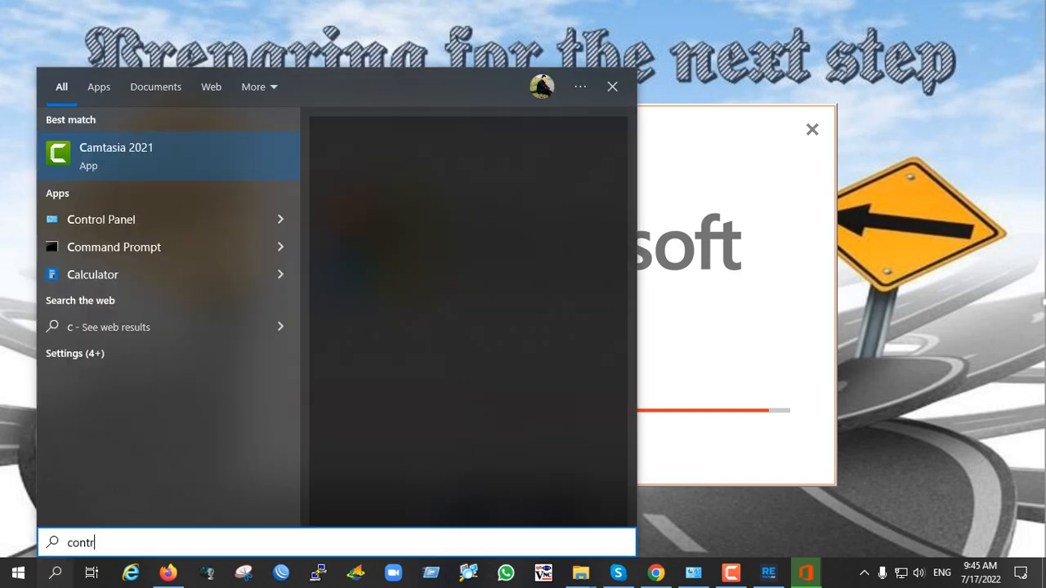
pyautogui.press('Escape')
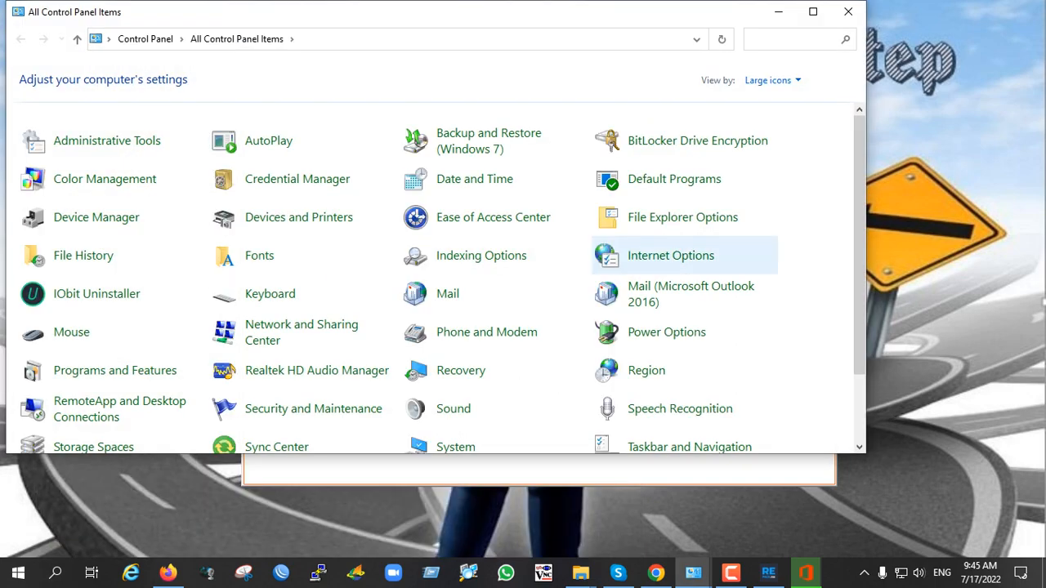
pyautogui.scroll(-2, 89, 327)
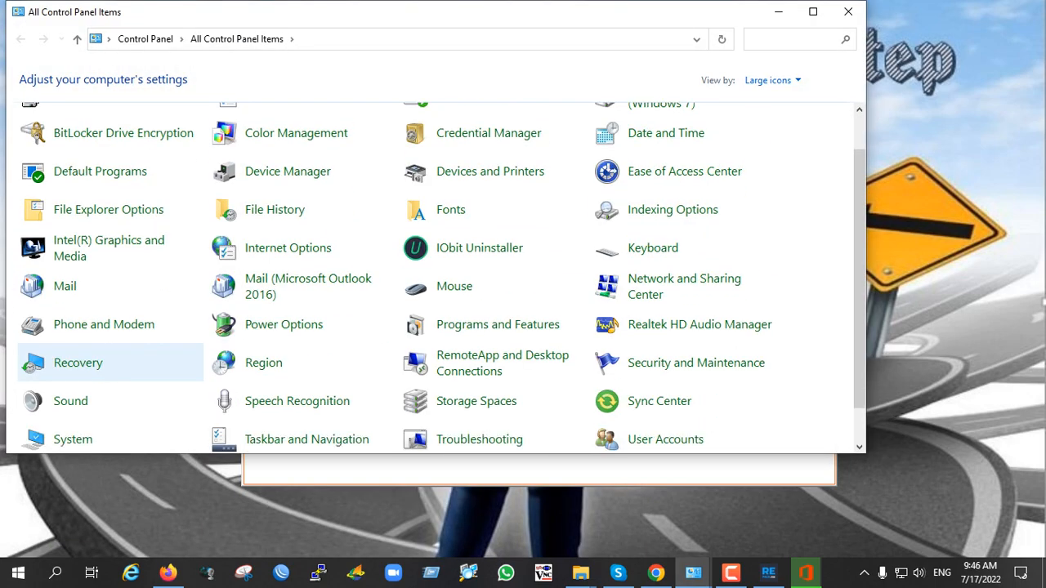
pyautogui.scroll(-1, 90, 379)
pyautogui.scroll(1, 90, 384)
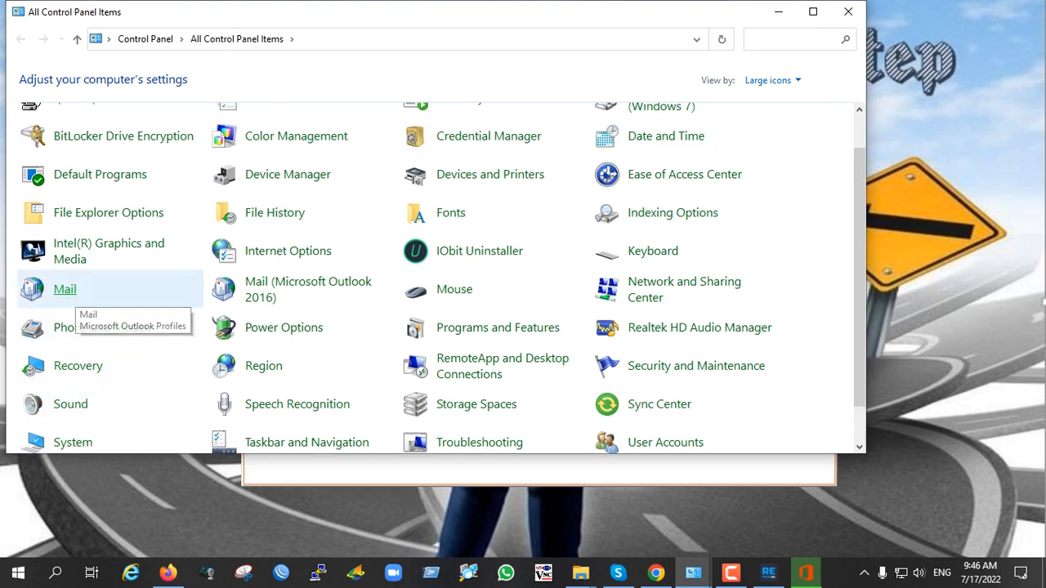
pyautogui.click(65, 289)
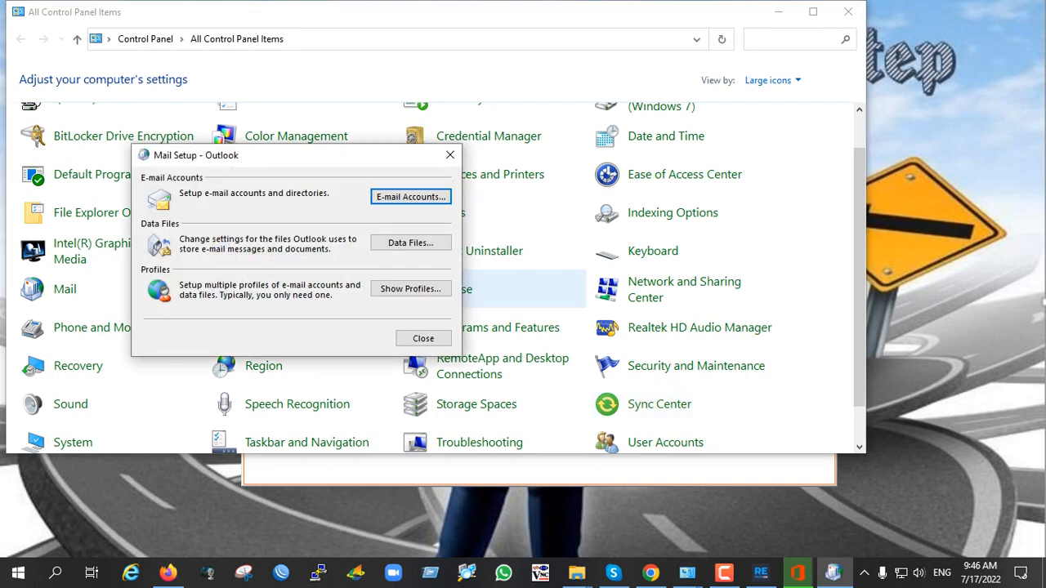
pyautogui.click(410, 288)
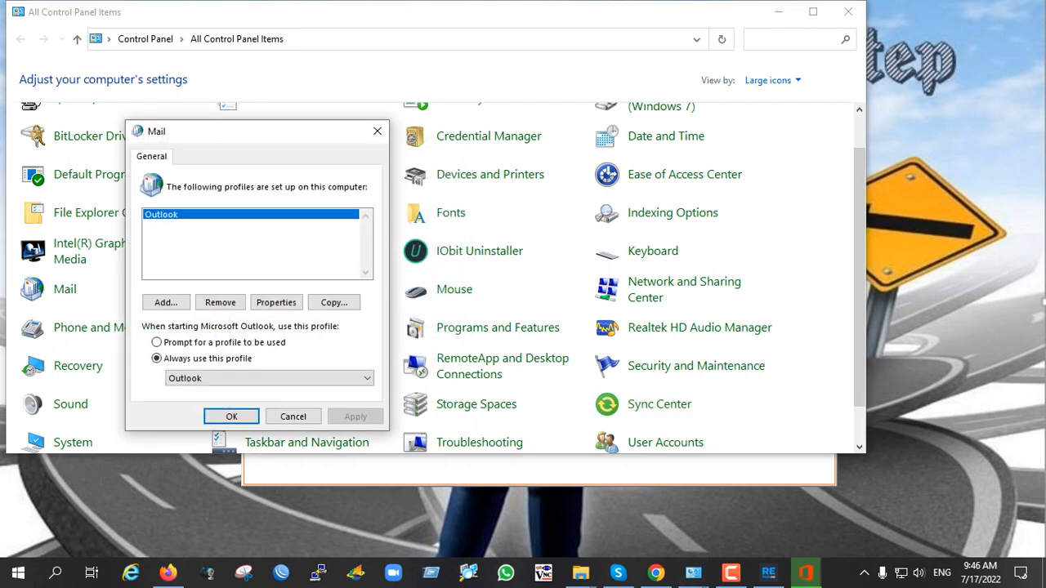
# - Add a mail profile named "Outlook2" and complete the automatic e-mail account setup with the prefilled address
pyautogui.click(166, 302)
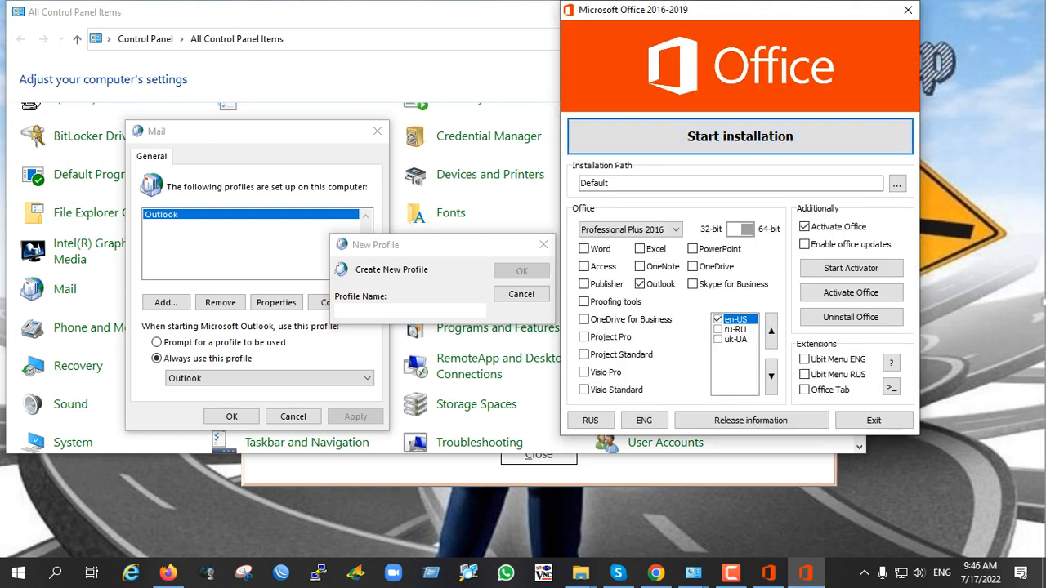
pyautogui.click(368, 309)
pyautogui.write('Out')
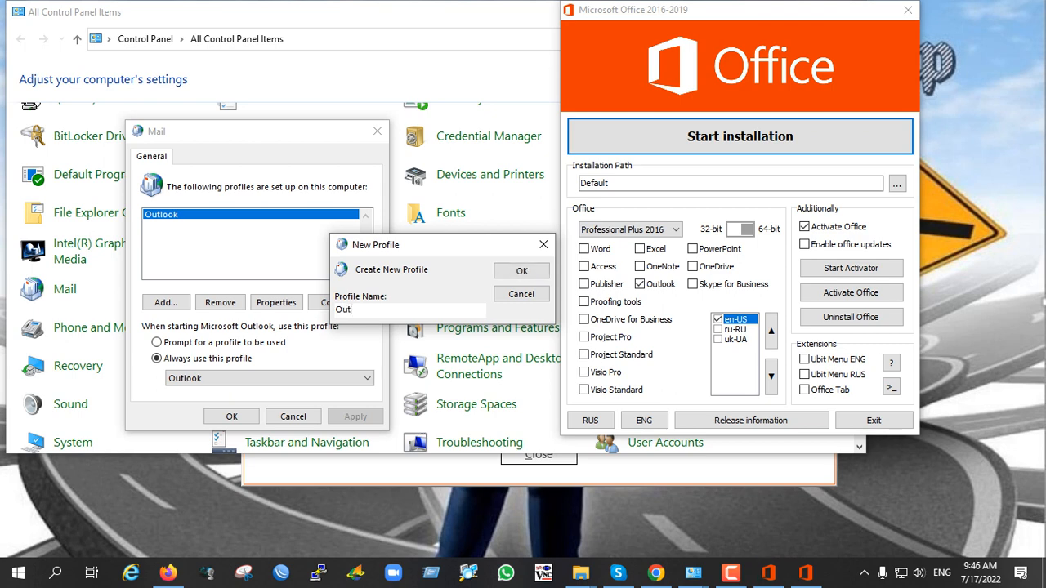
pyautogui.write('look 2')
pyautogui.press('Return')
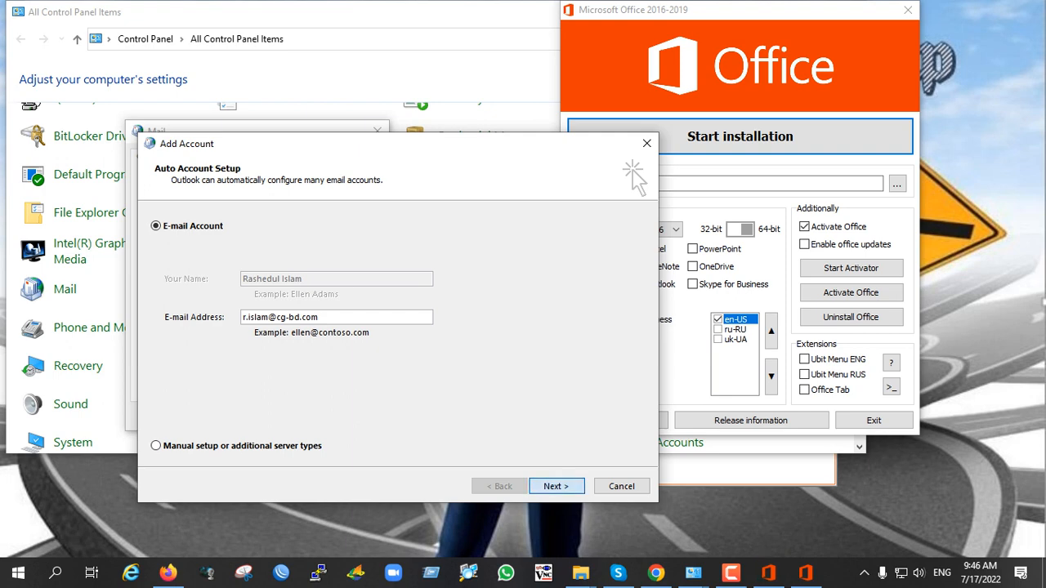
pyautogui.press('Return')
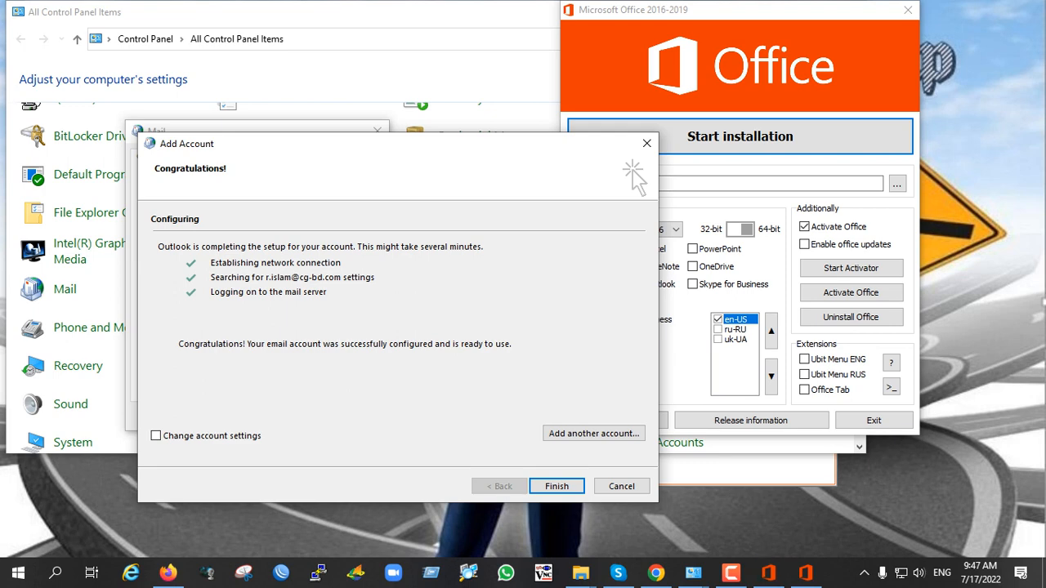
pyautogui.press('Return')
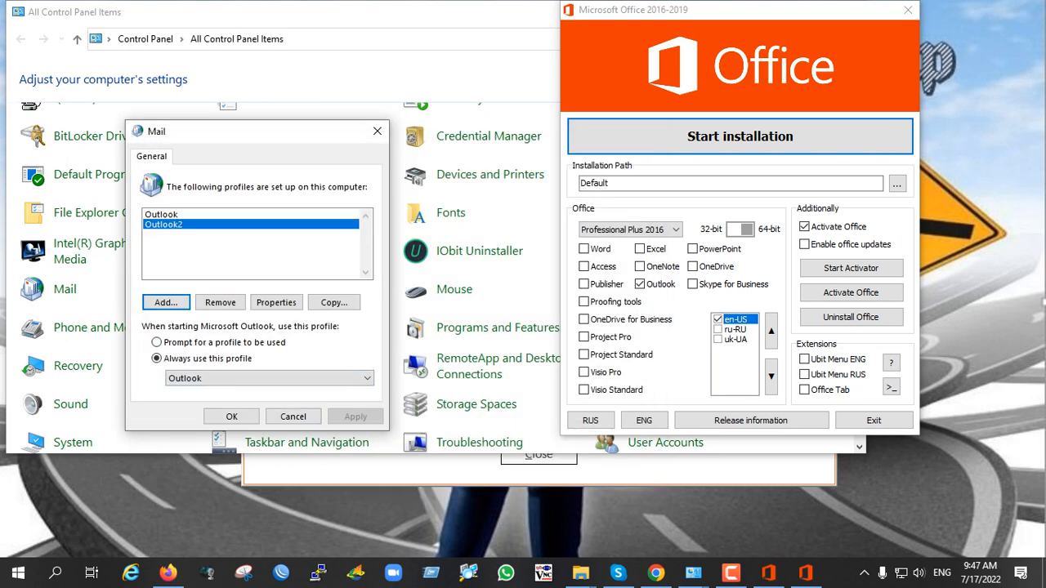
# - Remove the Outlook2 profile and close the Mail dialog and Control Panel
pyautogui.click(220, 302)
pyautogui.click(362, 303)
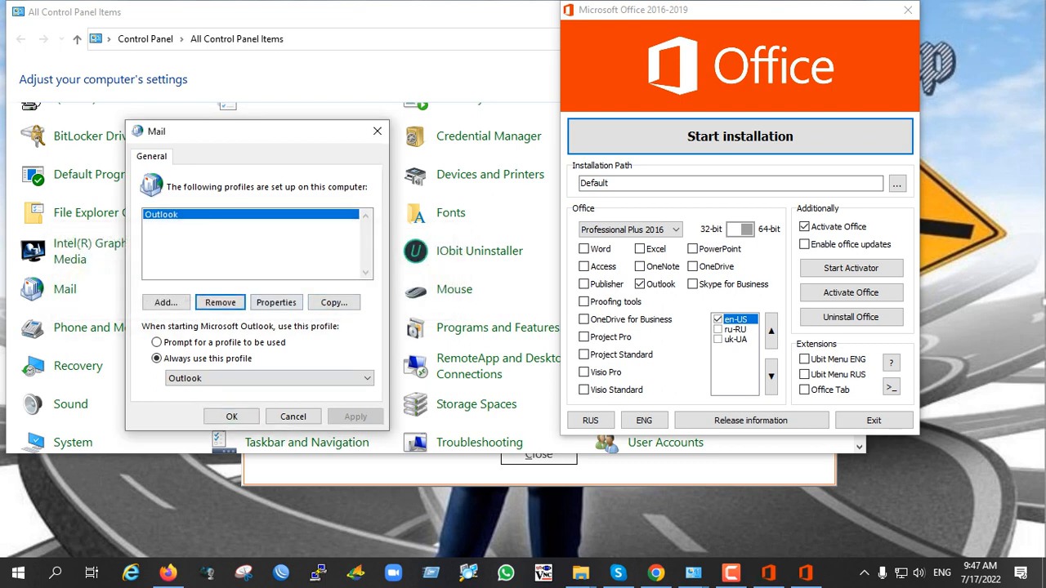
pyautogui.click(292, 417)
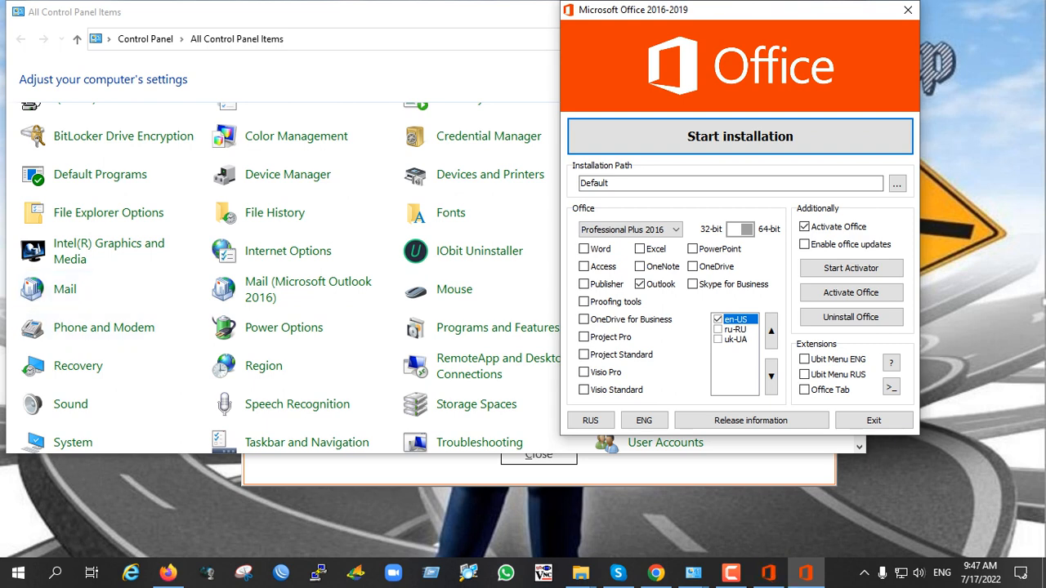
pyautogui.click(506, 269)
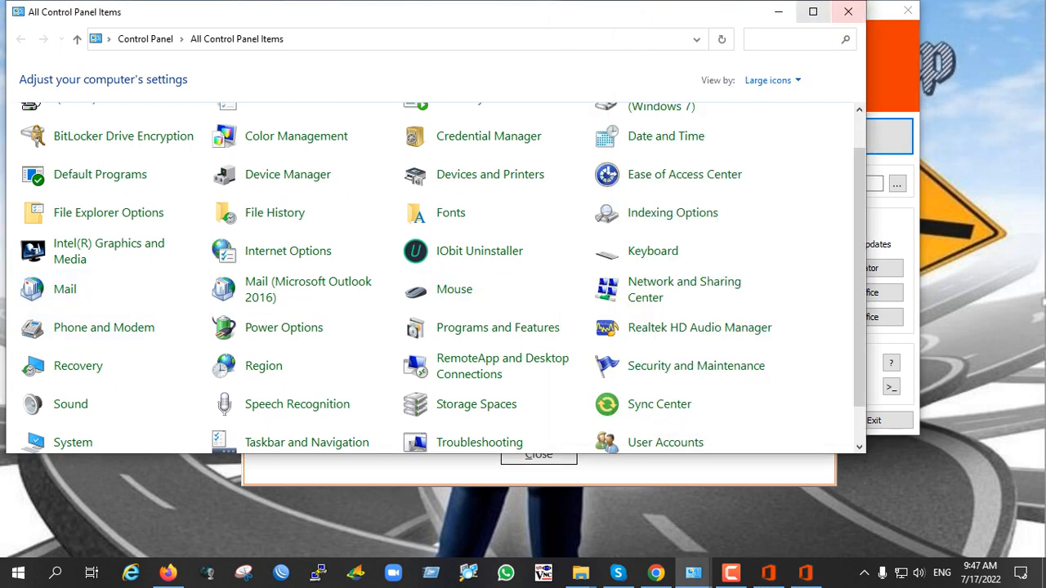
pyautogui.click(848, 11)
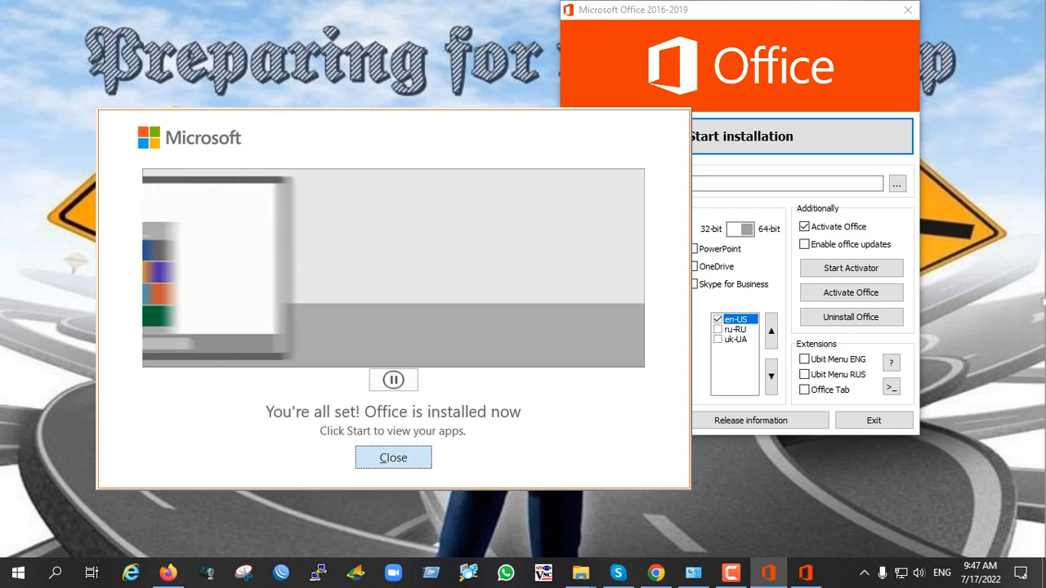
# - Close the Office installation completion window and search Windows for "out" to launch the newly installed Outlook
pyautogui.click(393, 457)
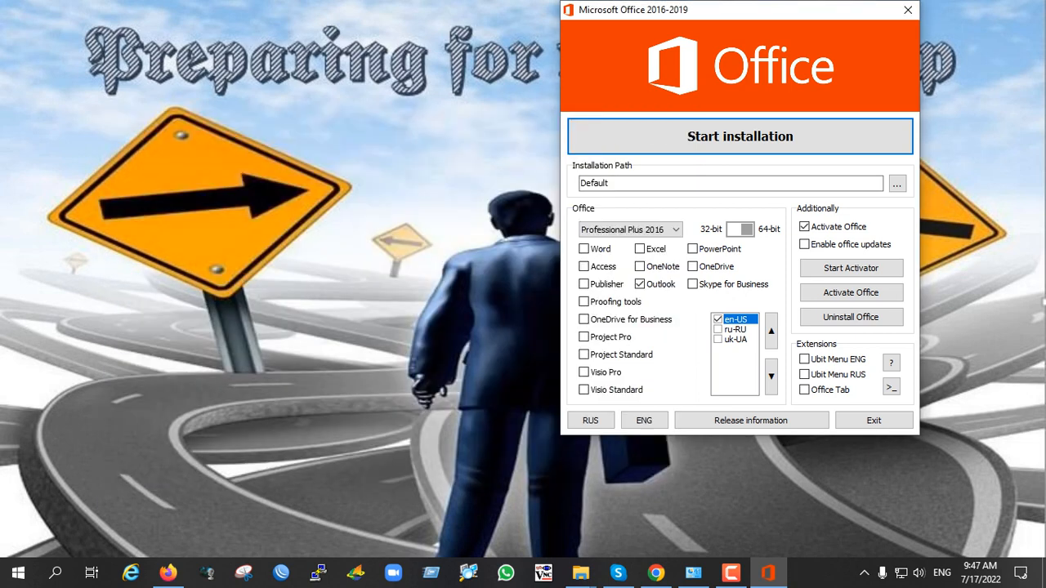
pyautogui.press('super')
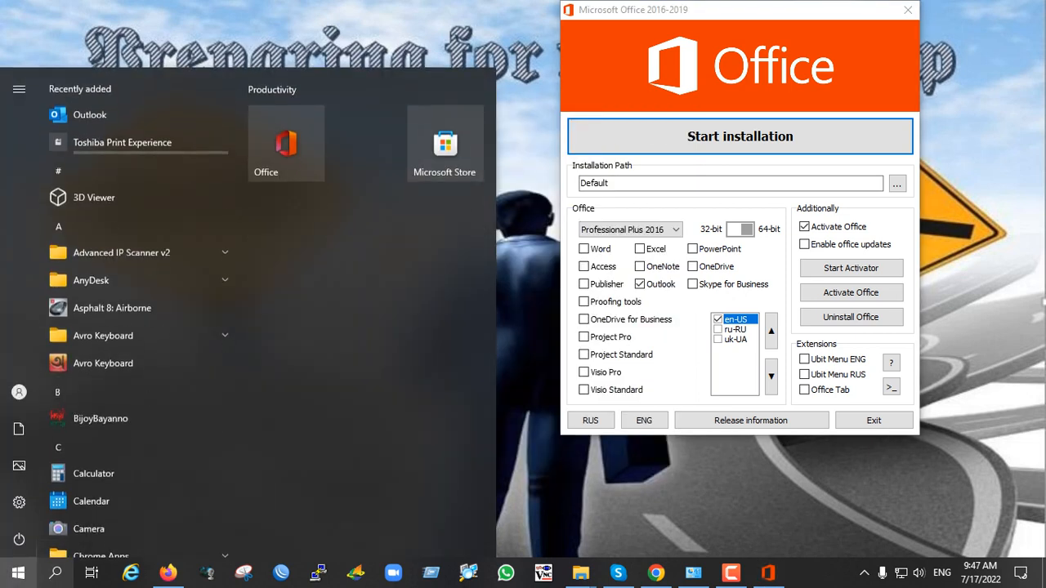
pyautogui.press('super')
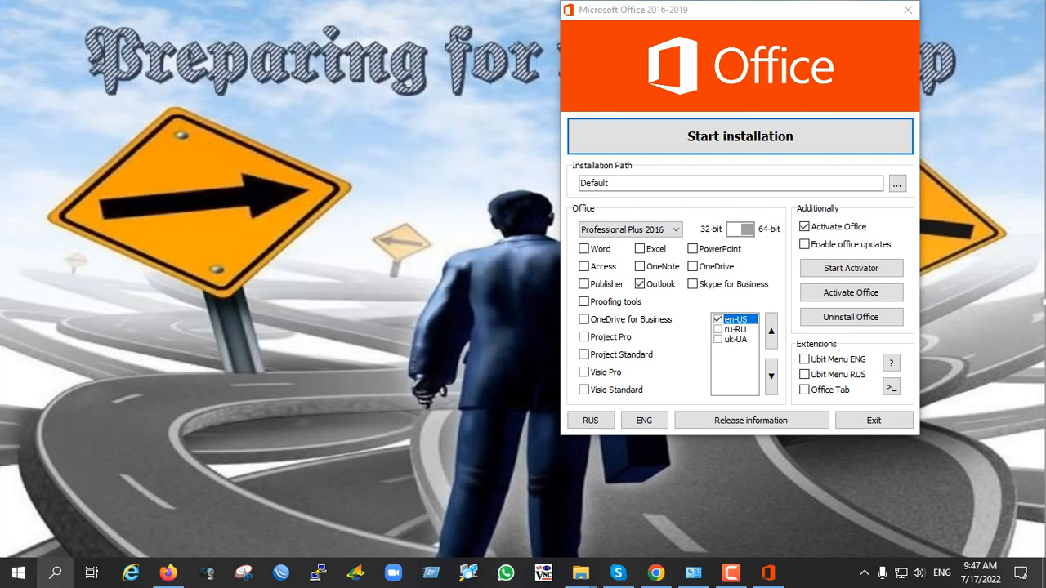
pyautogui.click(54, 573)
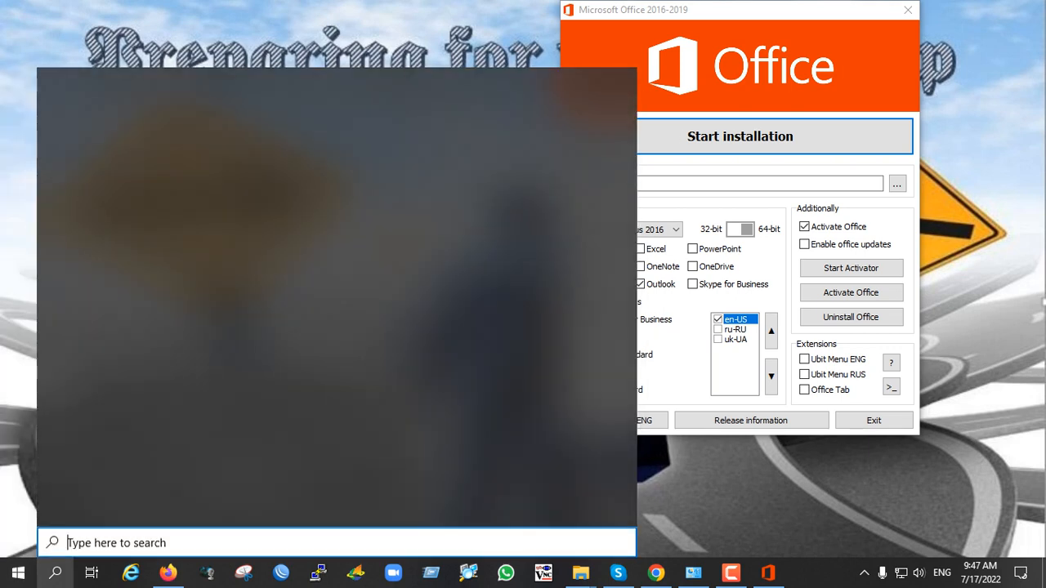
pyautogui.click(55, 573)
pyautogui.click(55, 572)
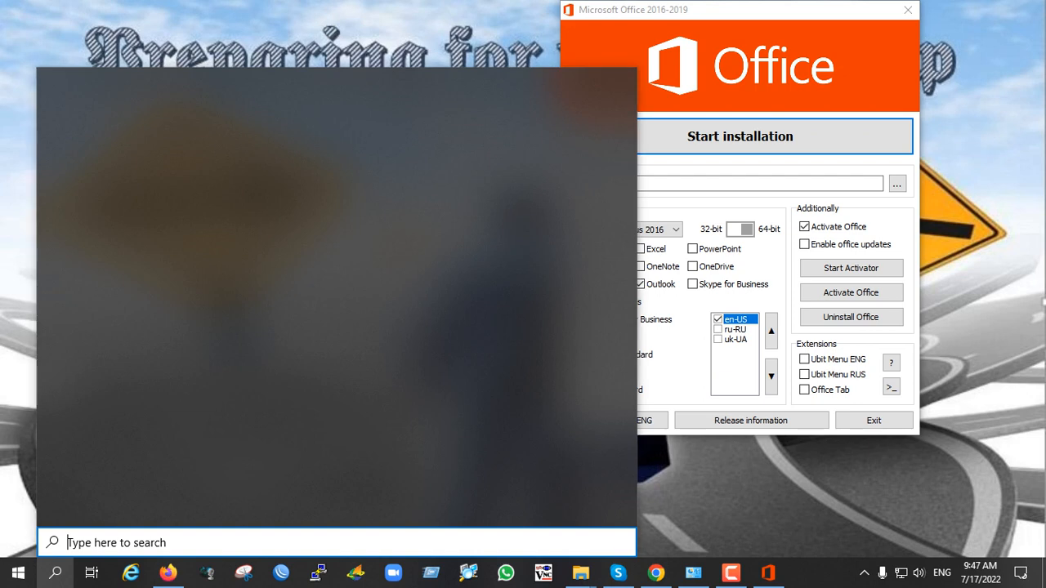
pyautogui.write('out')
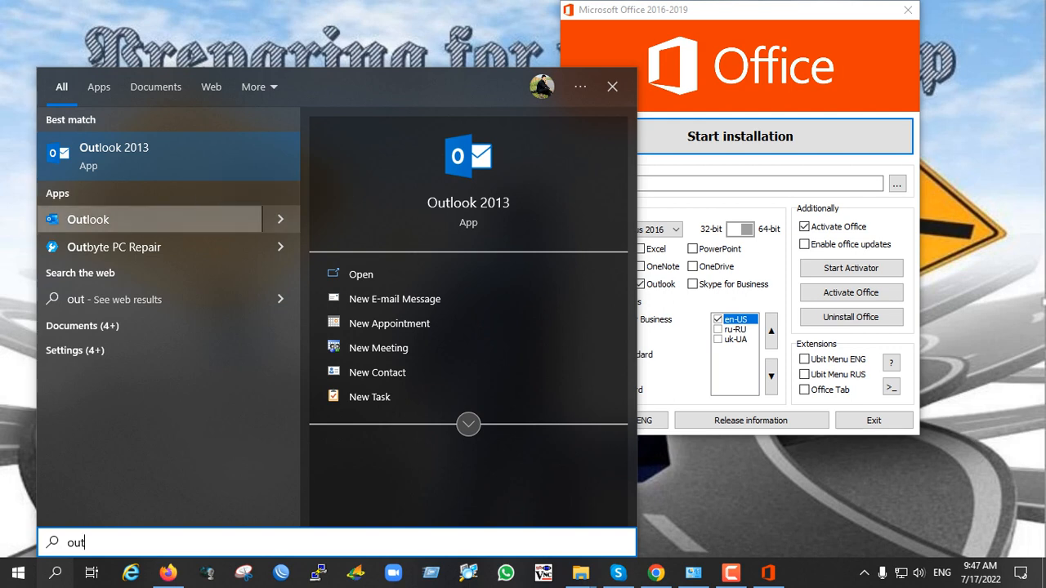
pyautogui.click(114, 155)
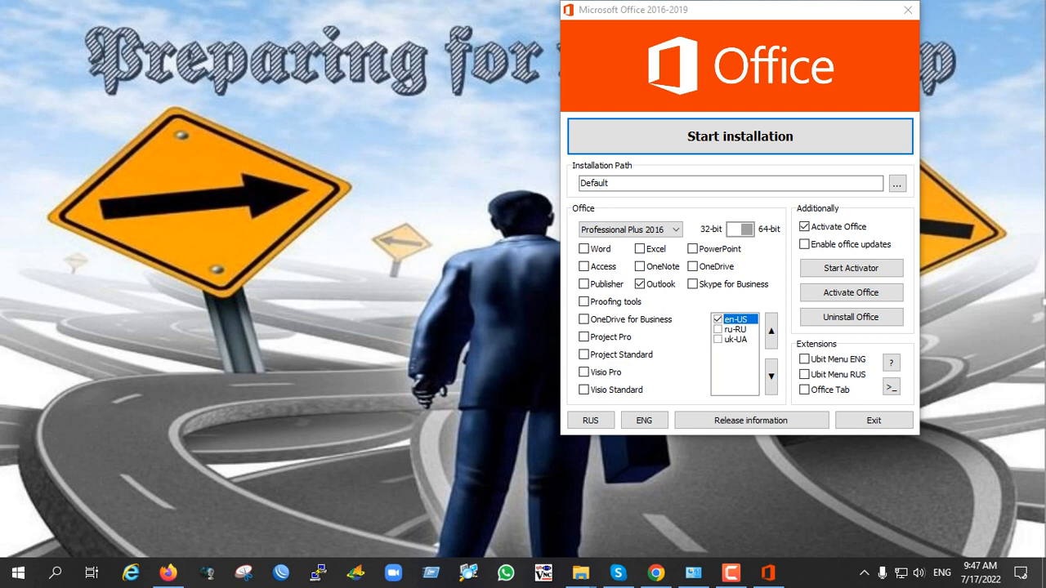
# - Reposition the Microsoft Office 2016-2019 installer window and the Outlook splash screen while Outlook loads, and close Outlook
pyautogui.click(768, 573)
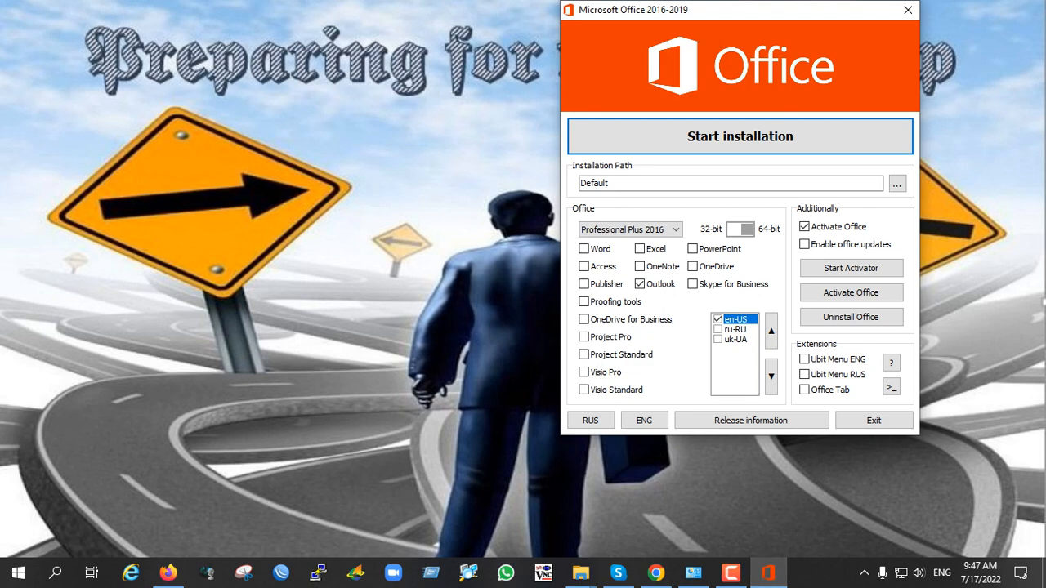
pyautogui.moveTo(739, 9); pyautogui.dragTo(922, 168)
pyautogui.moveTo(548, 224); pyautogui.dragTo(229, 170)
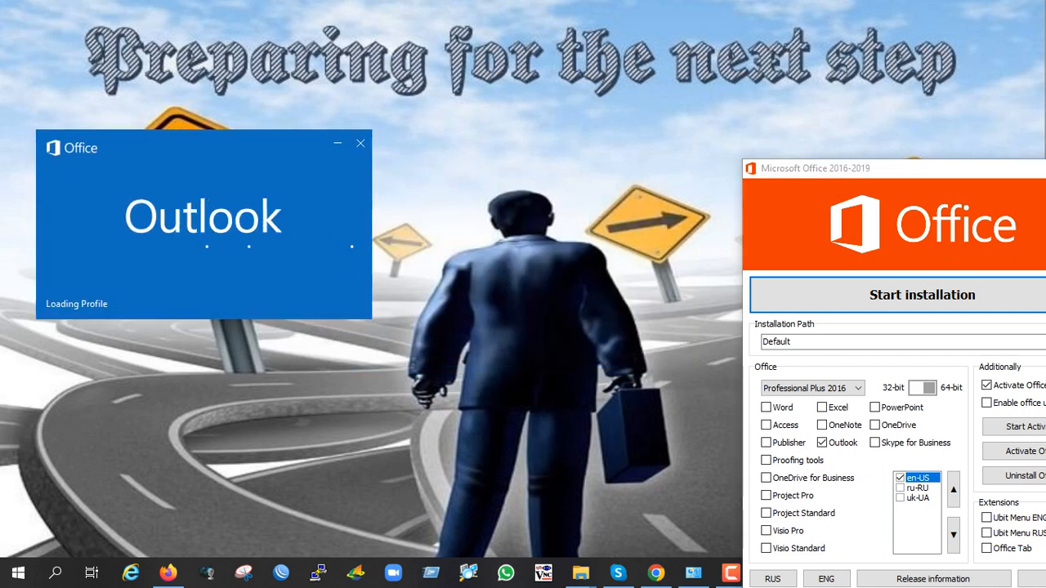
pyautogui.moveTo(816, 169); pyautogui.dragTo(467, 22)
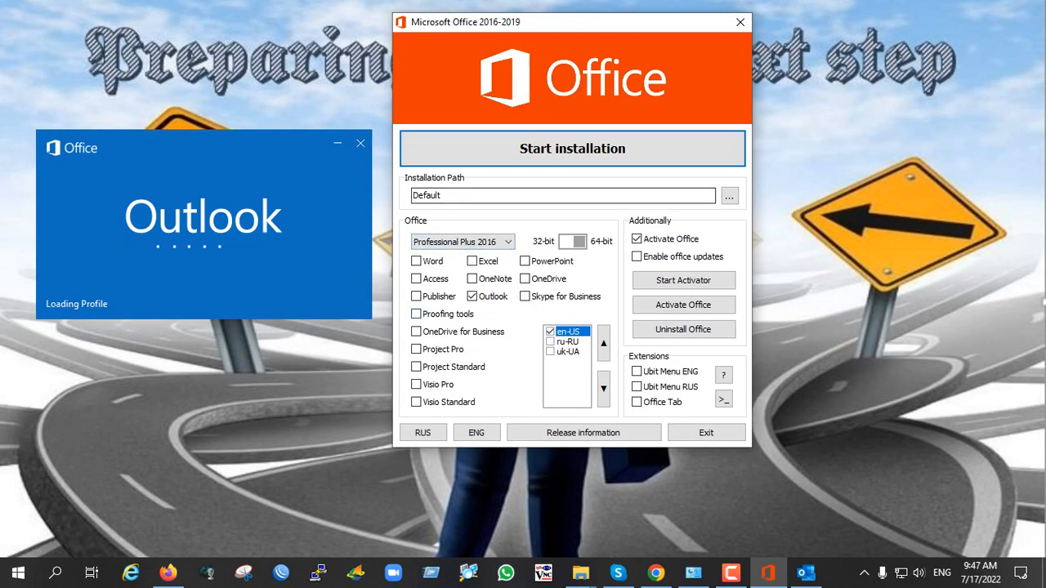
pyautogui.moveTo(572, 22); pyautogui.dragTo(649, 10)
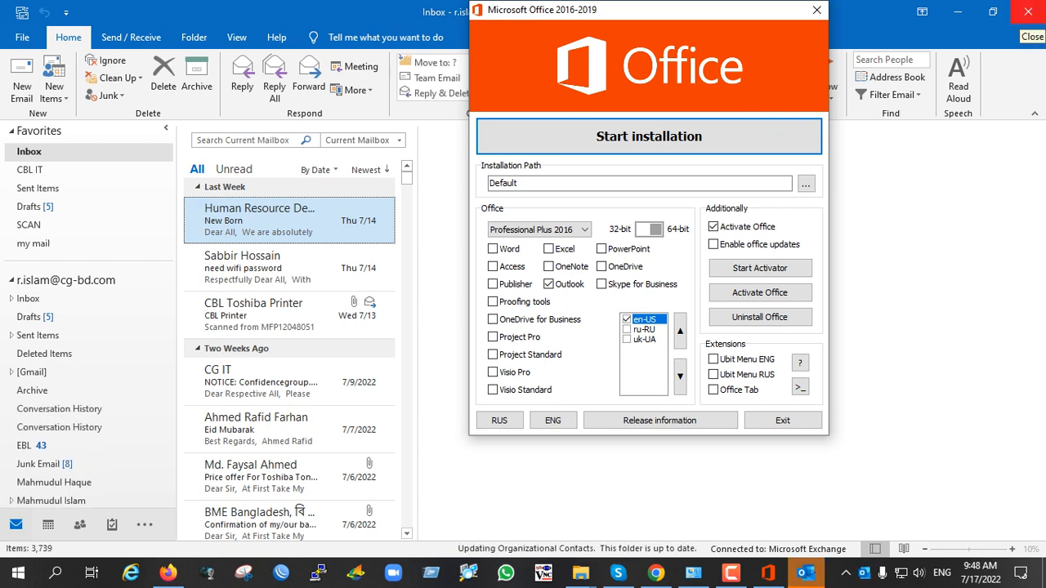
pyautogui.click(1027, 12)
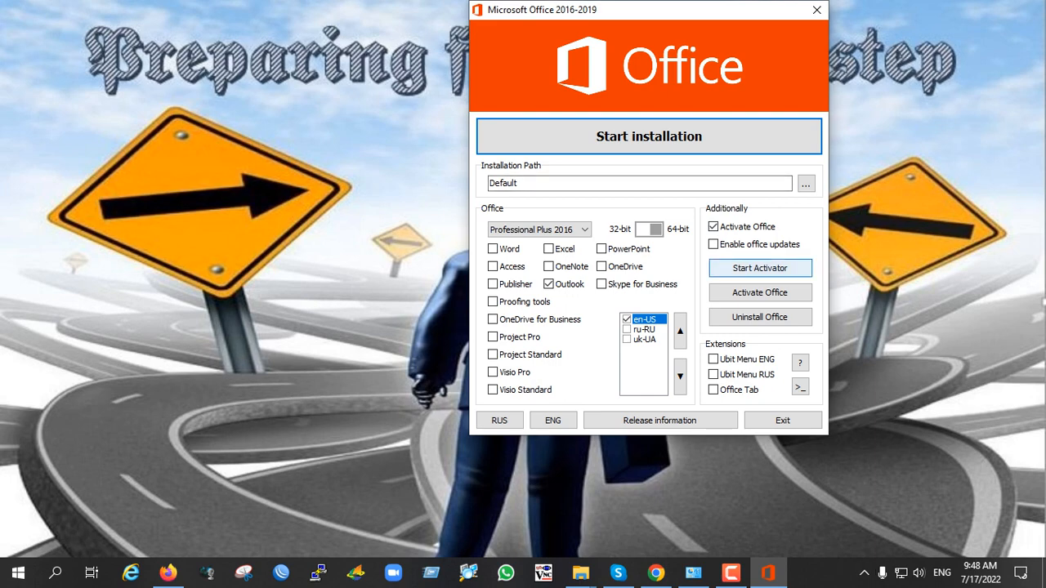
# - Try to start the Office activator, closing its extraction window and the open Ease of Access Center window
pyautogui.click(760, 268)
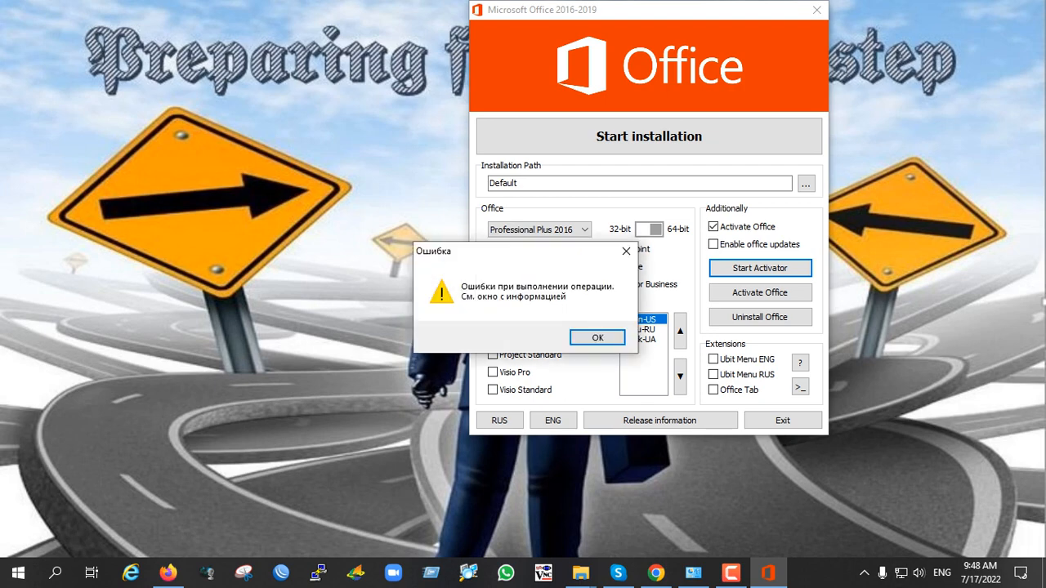
pyautogui.press('Return')
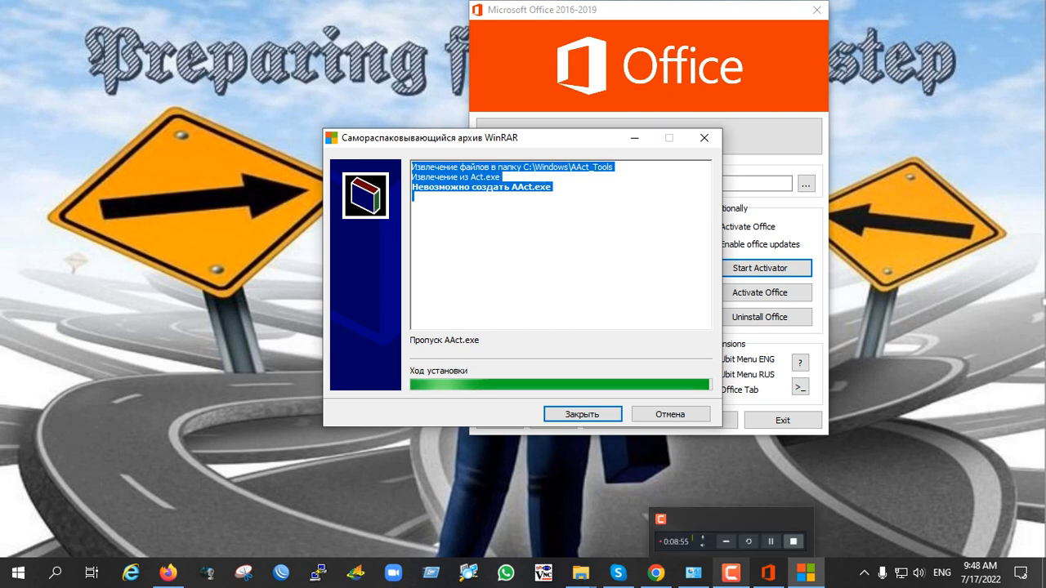
pyautogui.click(693, 572)
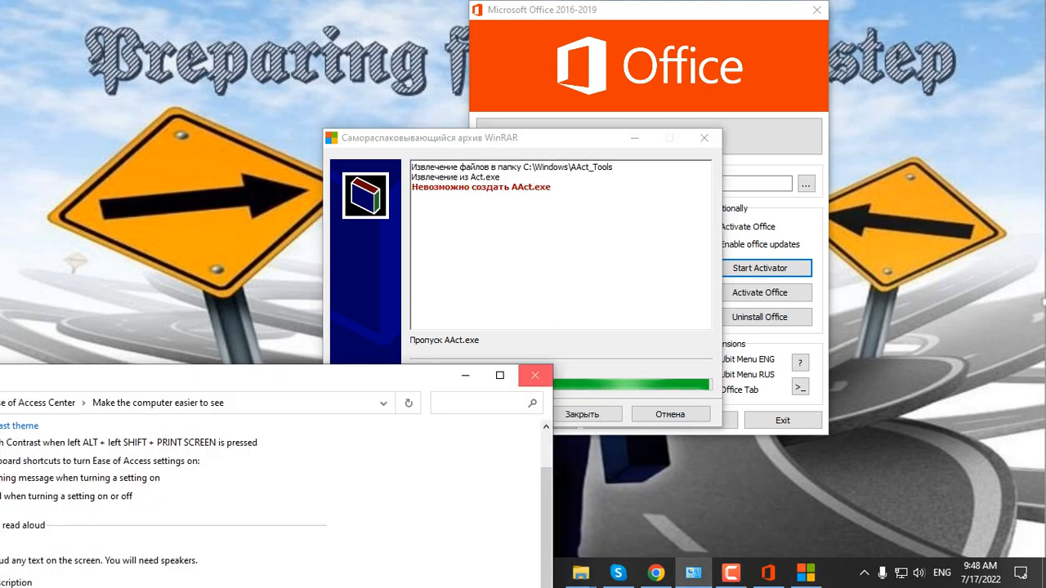
pyautogui.click(535, 375)
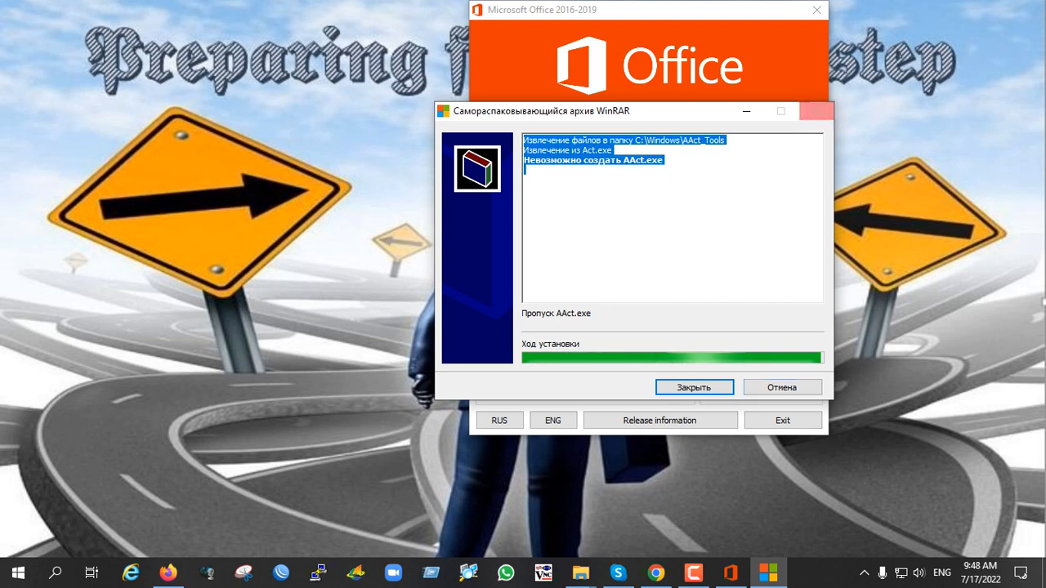
pyautogui.click(815, 111)
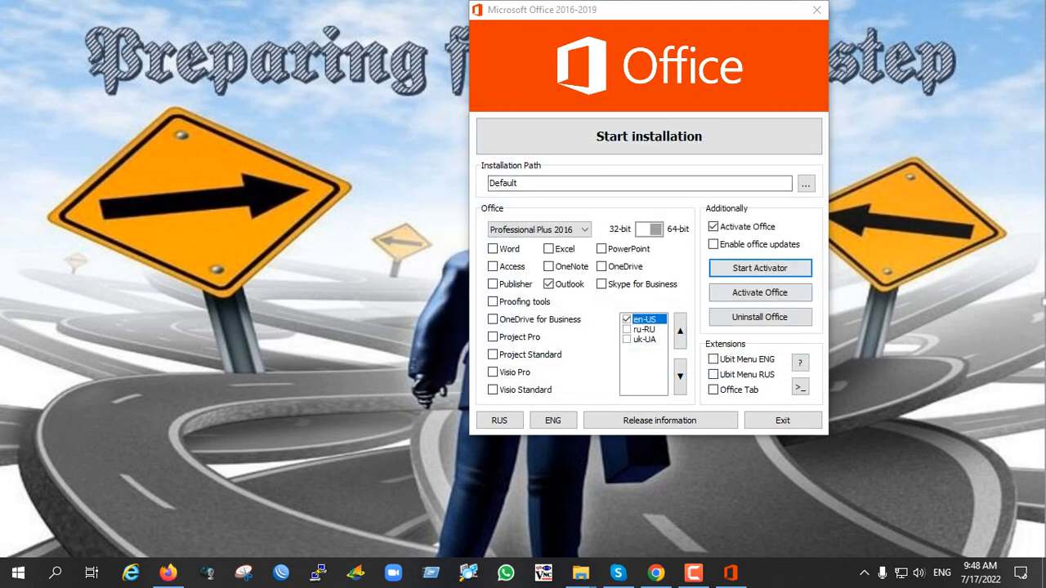
# - Keep only en-US as the installation language, try to start the activator again, and cancel its extraction
pyautogui.click(626, 339)
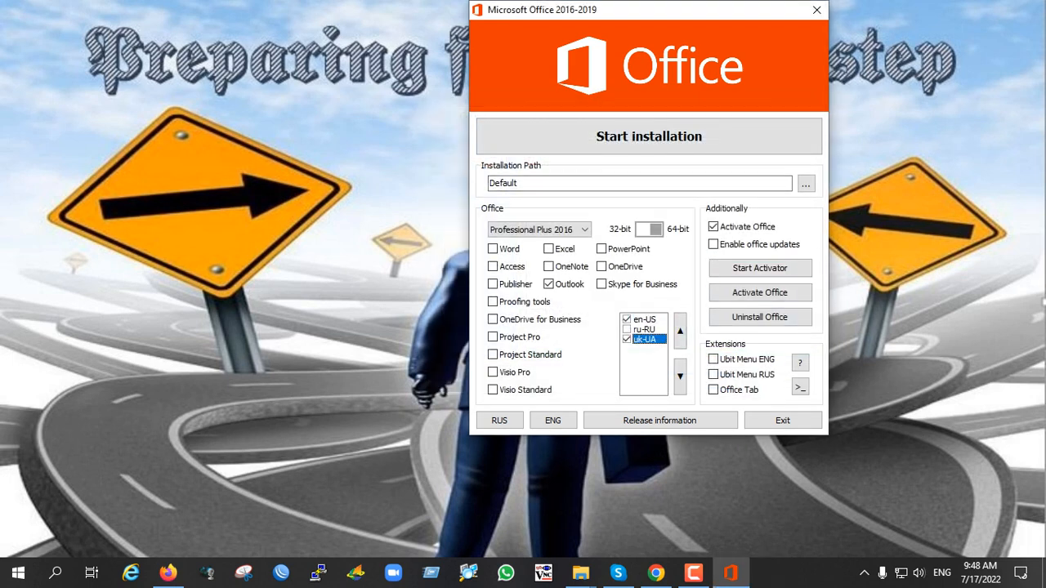
pyautogui.click(645, 318)
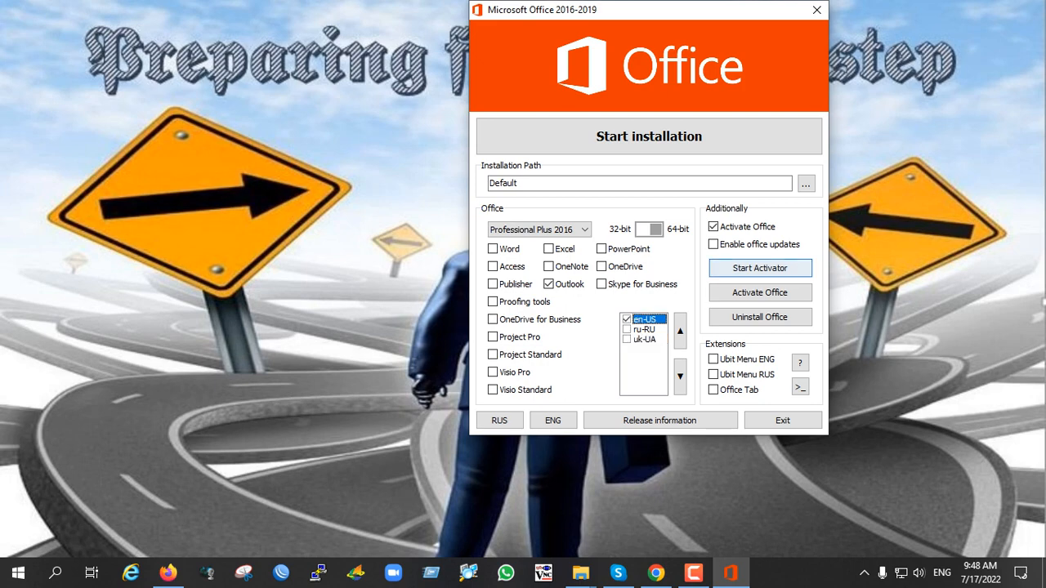
pyautogui.click(760, 268)
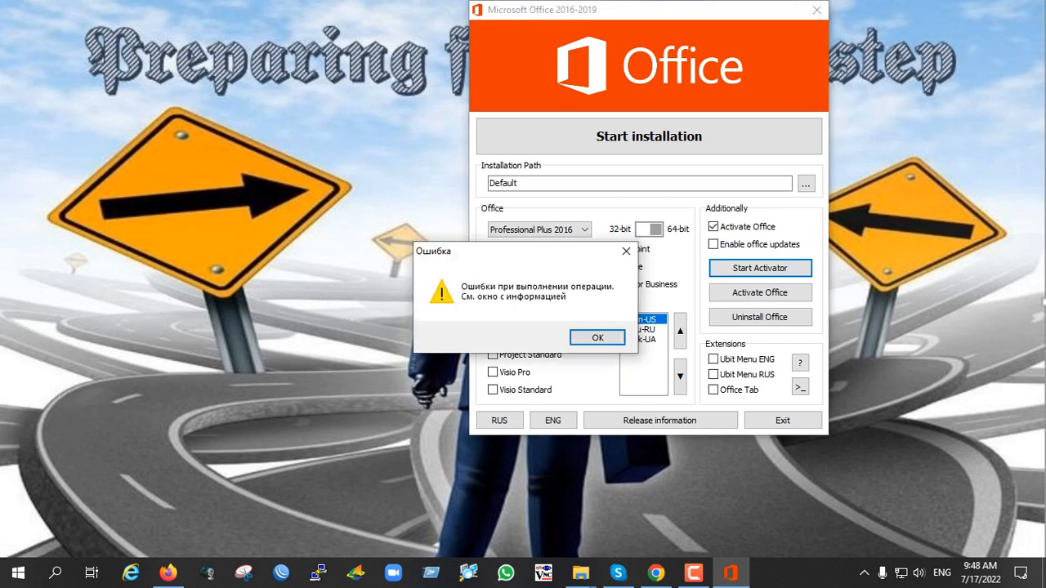
pyautogui.click(597, 337)
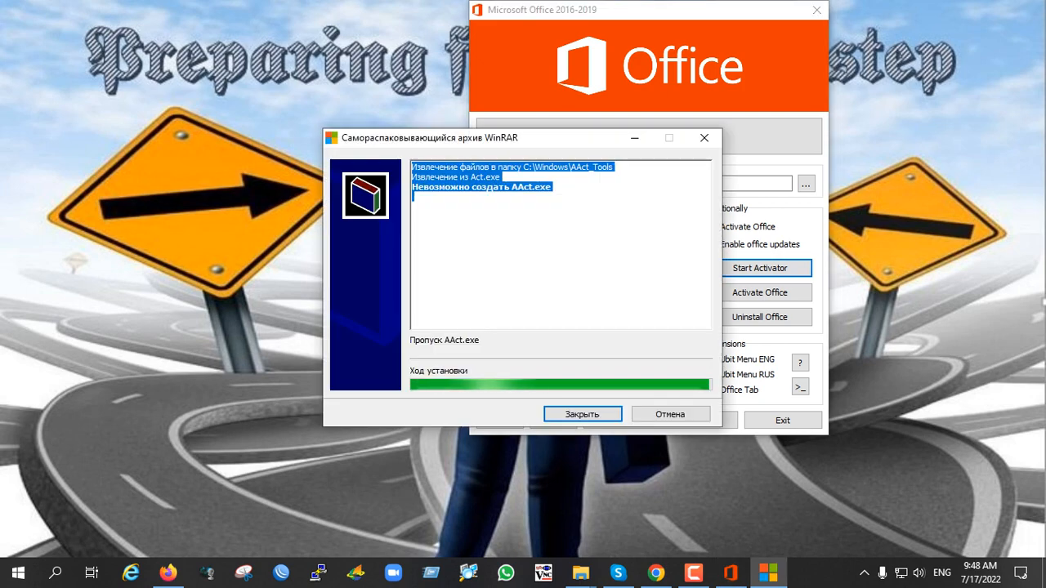
pyautogui.click(670, 415)
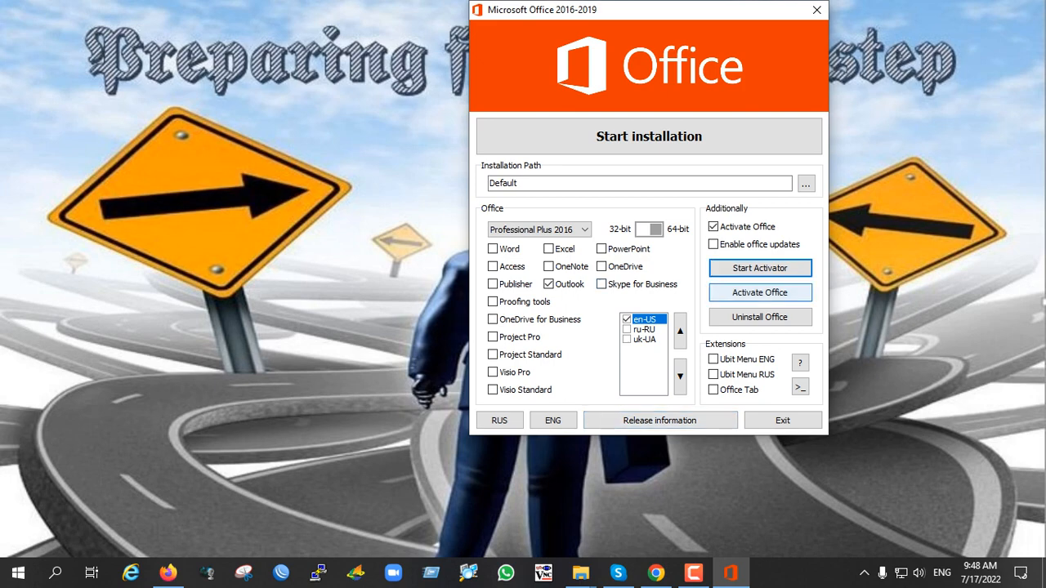
# - Run the installer's Activate Office task and dismiss the error and extraction windows
pyautogui.click(760, 293)
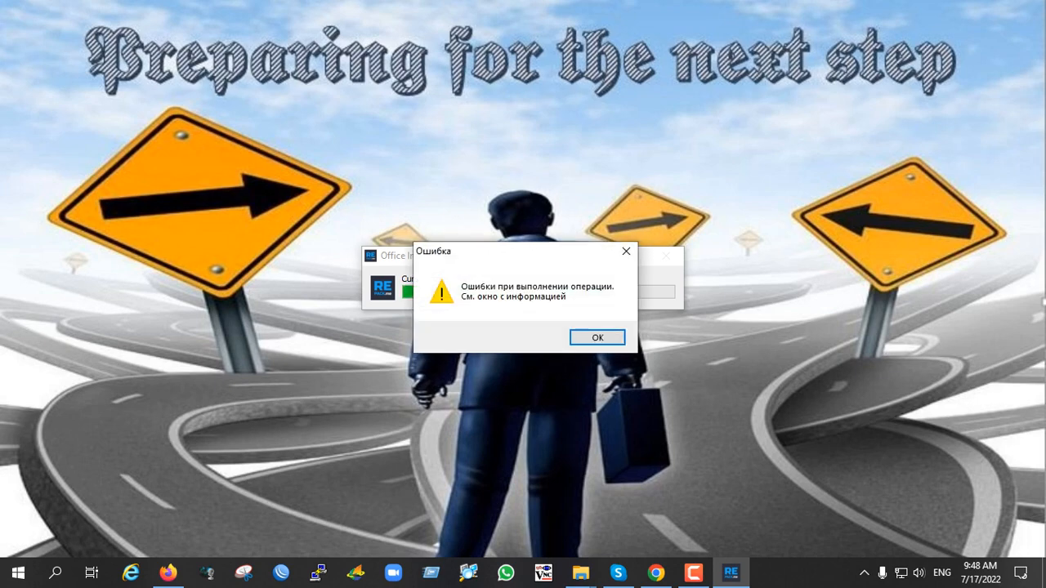
pyautogui.click(597, 338)
pyautogui.click(583, 414)
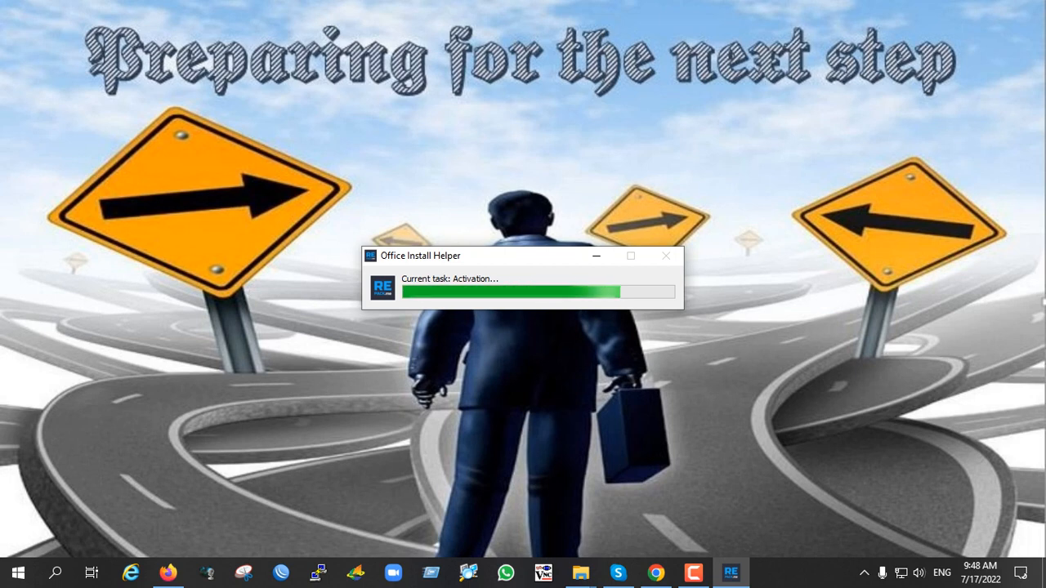
pyautogui.rightClick(673, 93)
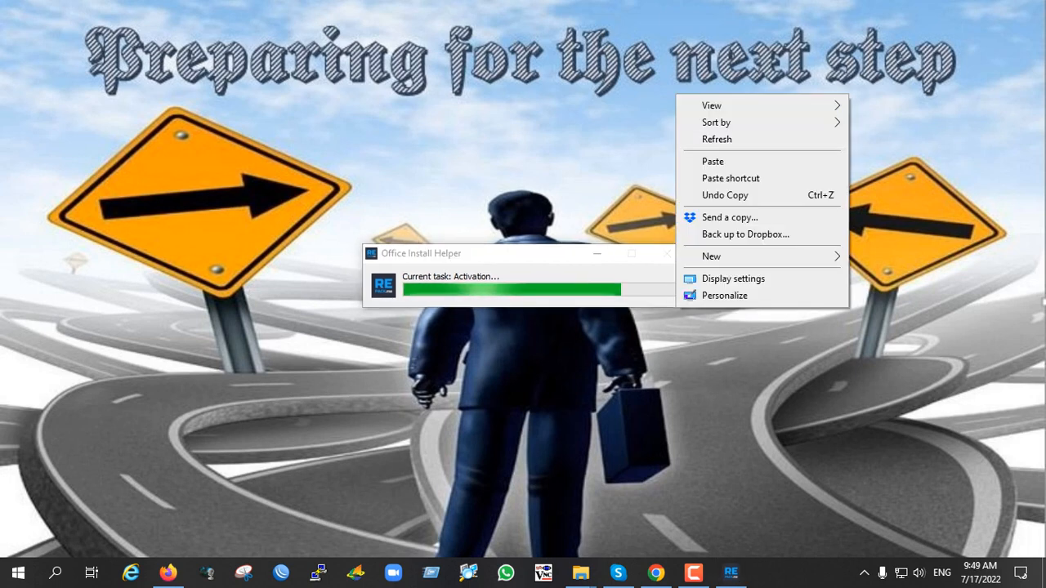
pyautogui.rightClick(582, 9)
pyautogui.click(623, 53)
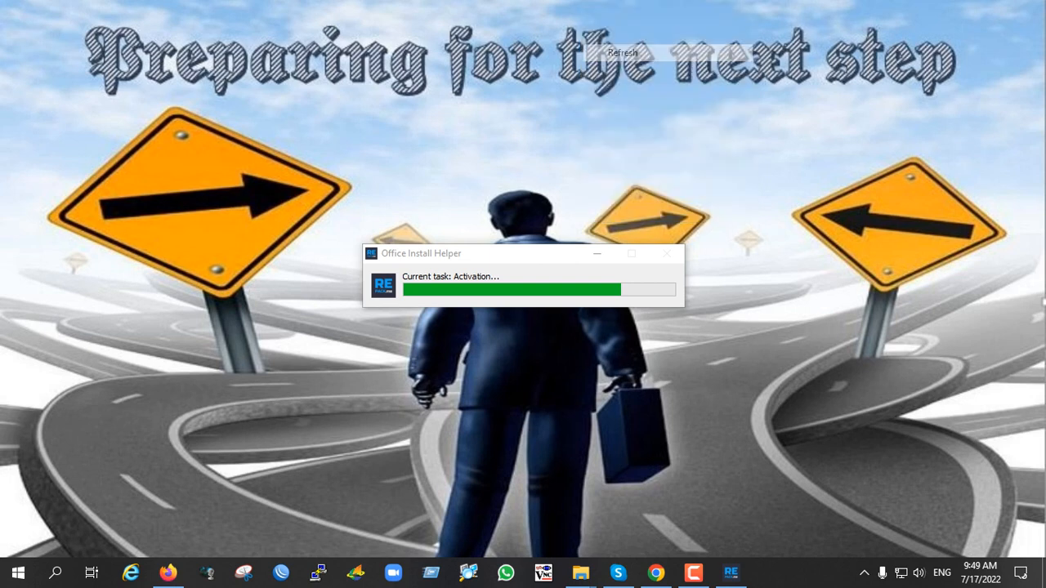
pyautogui.moveTo(693, 572)
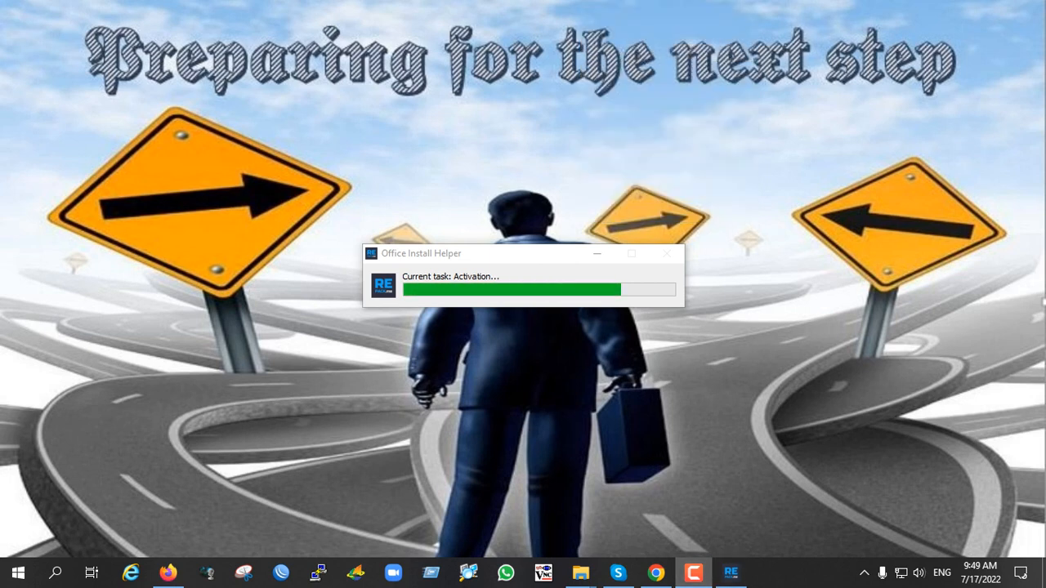
pyautogui.rightClick(725, 131)
pyautogui.click(765, 176)
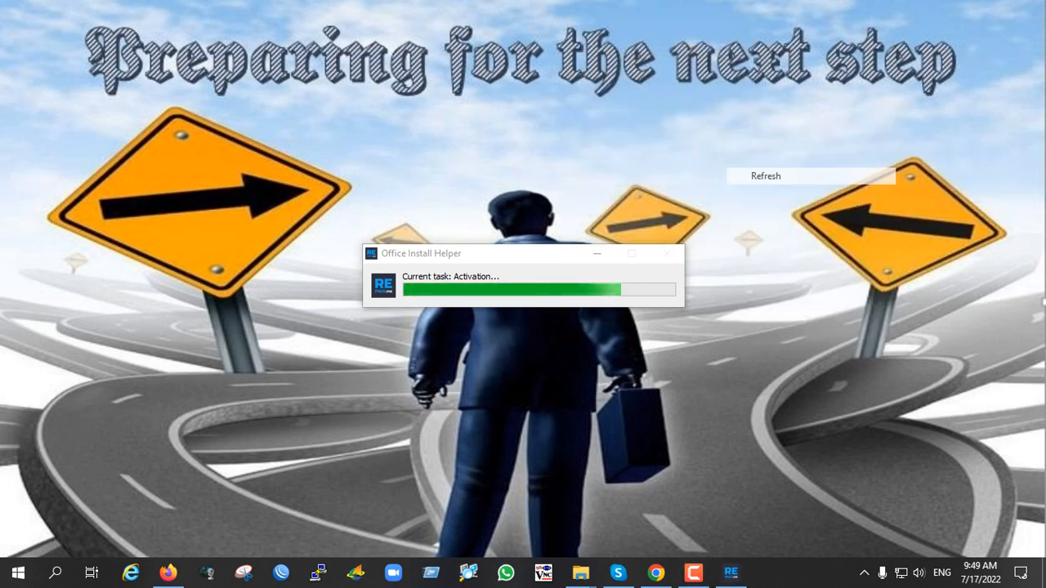
pyautogui.rightClick(668, 132)
pyautogui.click(703, 178)
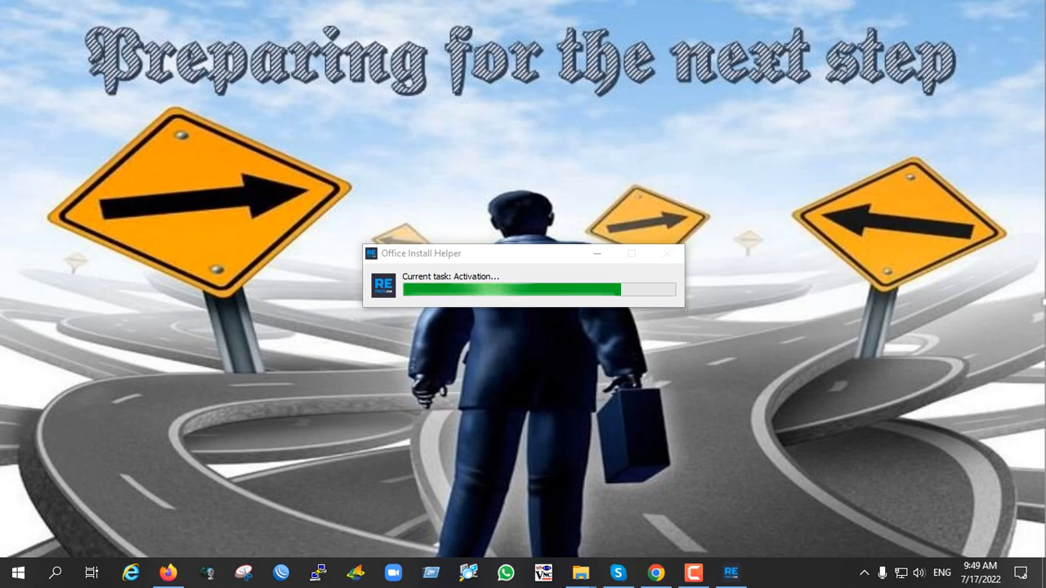